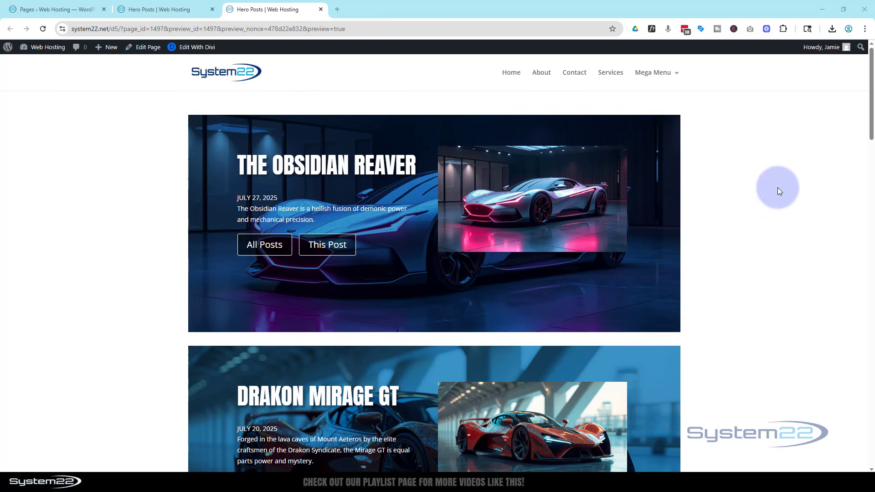
Examine the hero sections on the Hero Posts preview page from the first post down to The Ember Drifter
scroll(782, 185, down, 1)
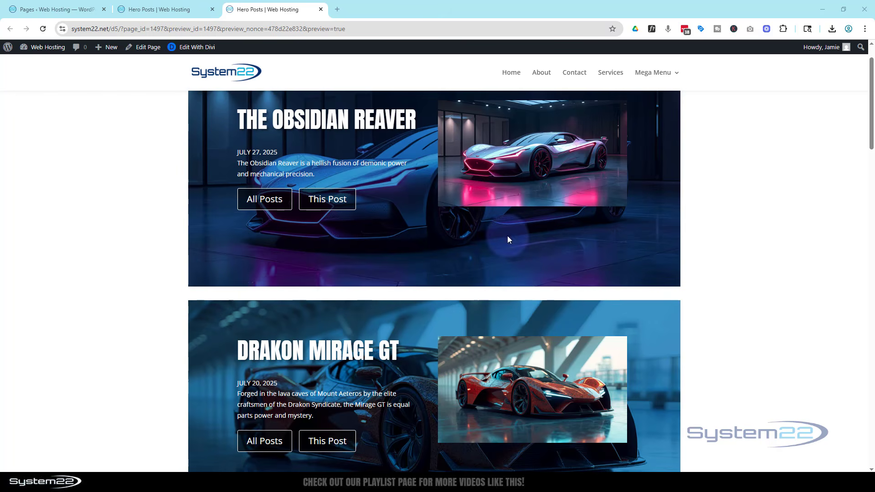
scroll(803, 223, down, 9)
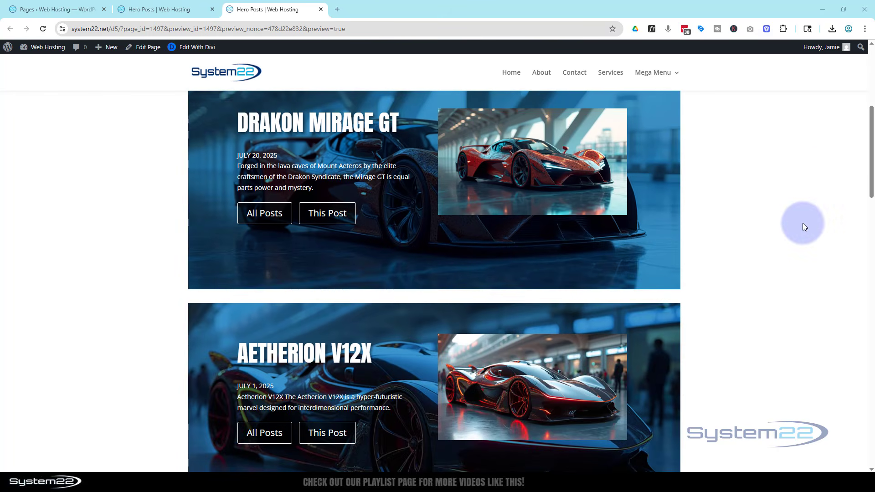
scroll(803, 223, down, 9)
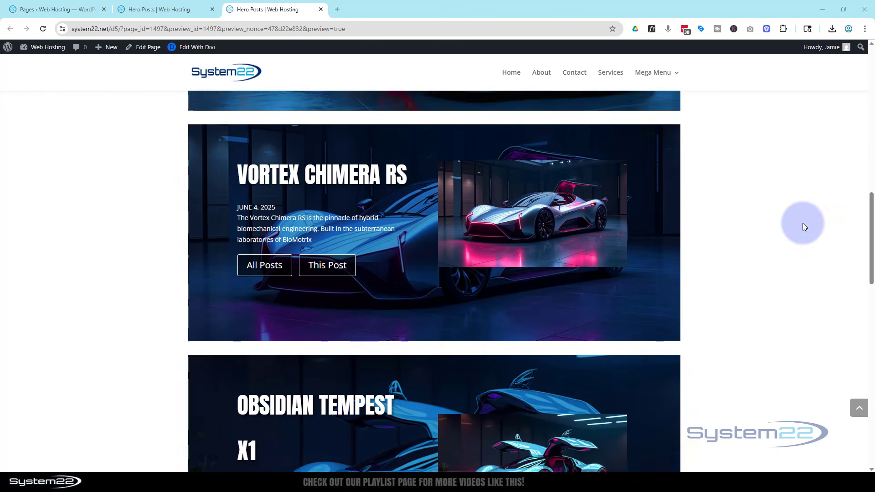
scroll(802, 223, down, 11)
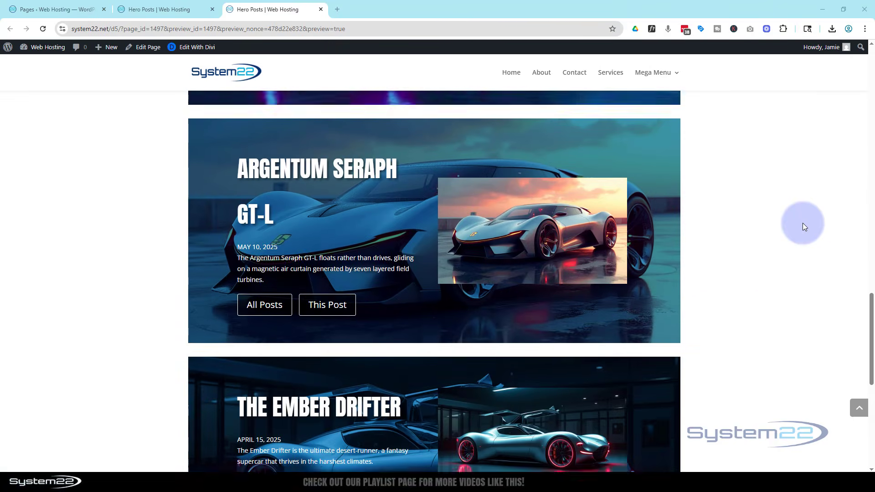
scroll(803, 223, up, 15)
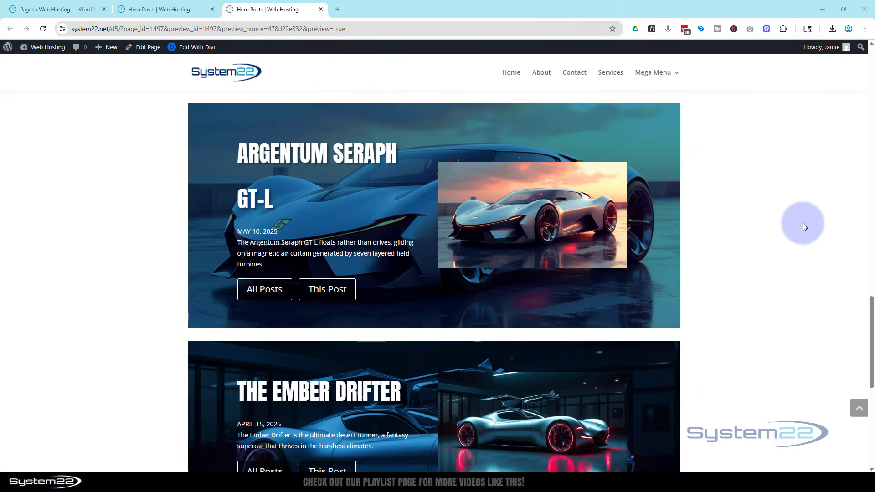
scroll(803, 224, up, 15)
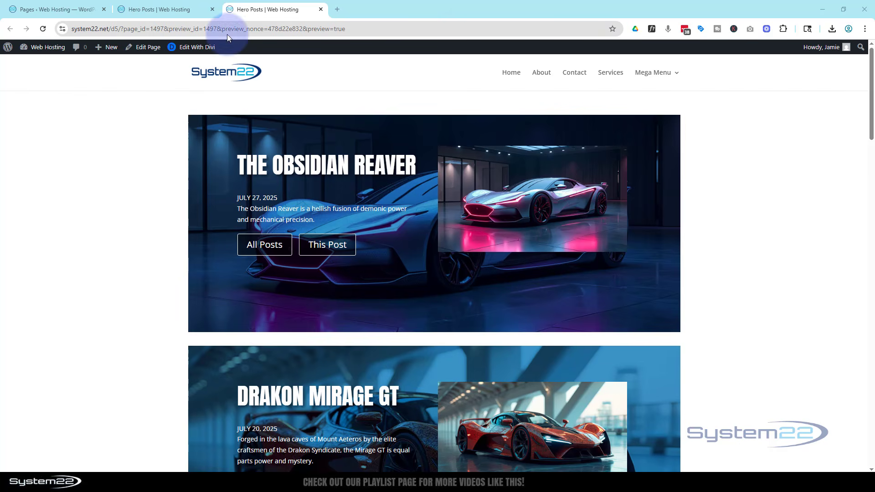
In the page builder, delete the existing Hero module and insert a new Hero module into the empty column
click(178, 13)
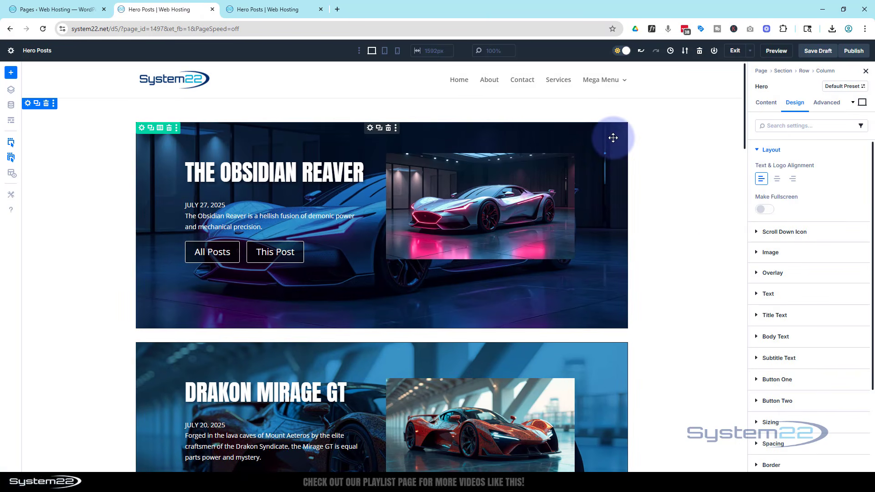
click(388, 129)
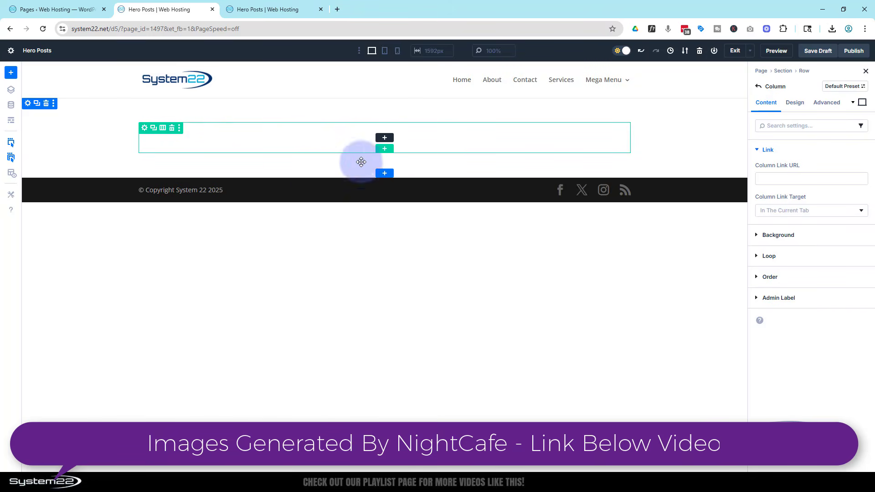
click(386, 137)
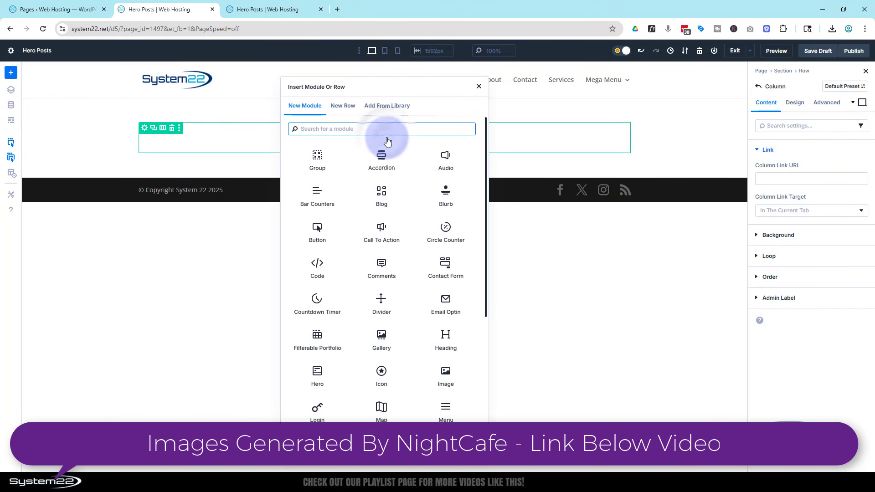
scroll(409, 200, down, 3)
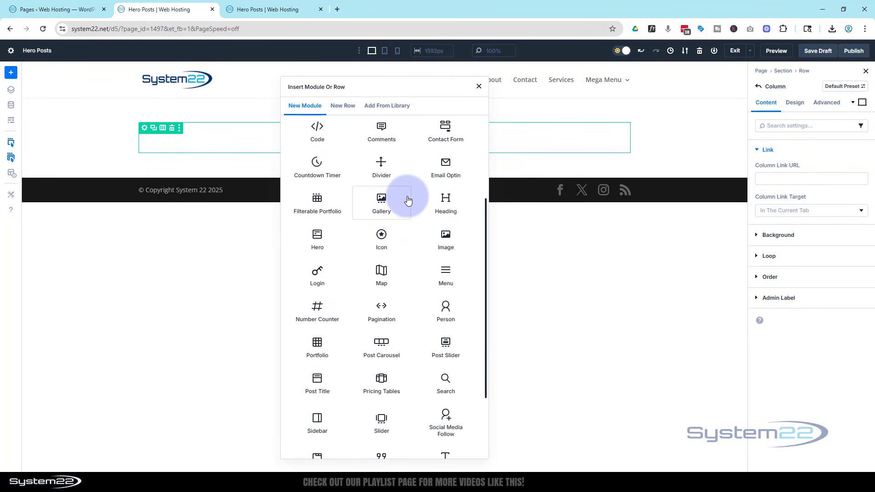
click(317, 239)
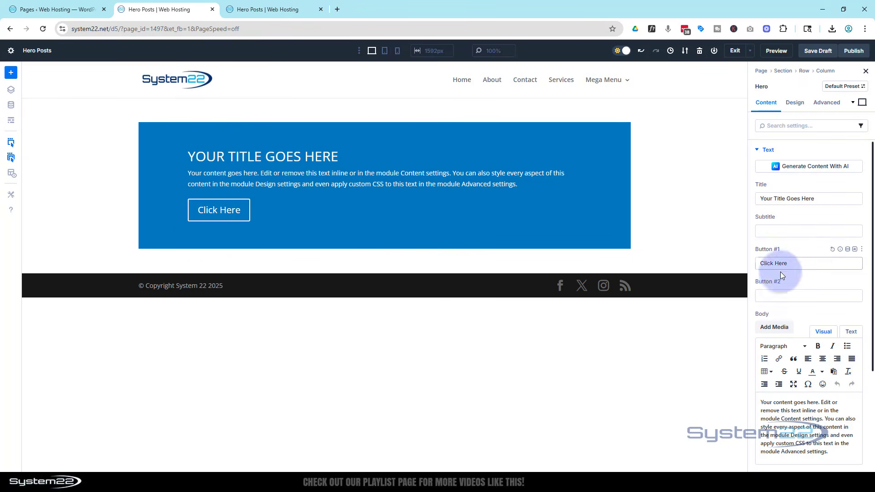
Label the Hero module's second button "All Posts" and its first button "This Posts"
click(775, 295)
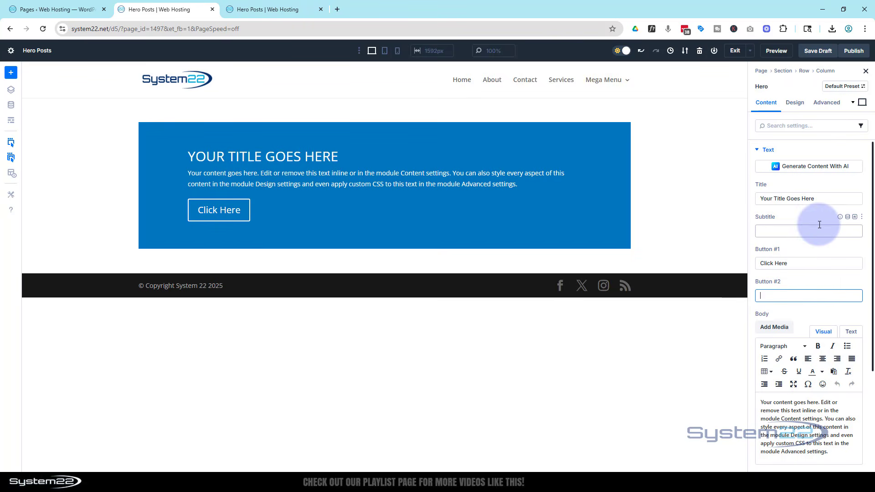
text(AllPosts)
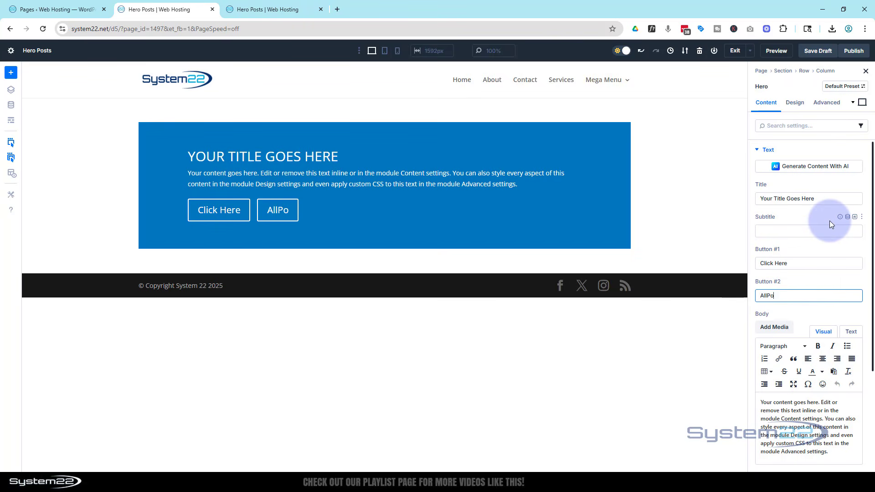
click(769, 296)
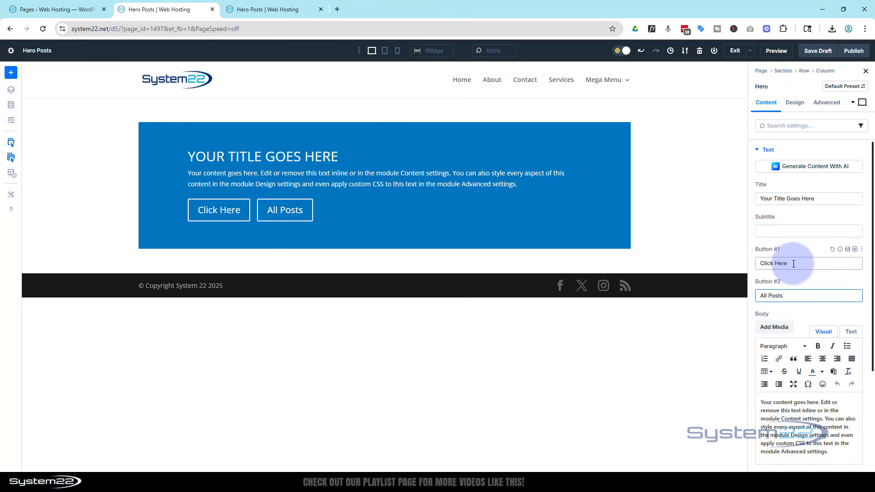
drag(791, 264, 756, 268)
text(T)
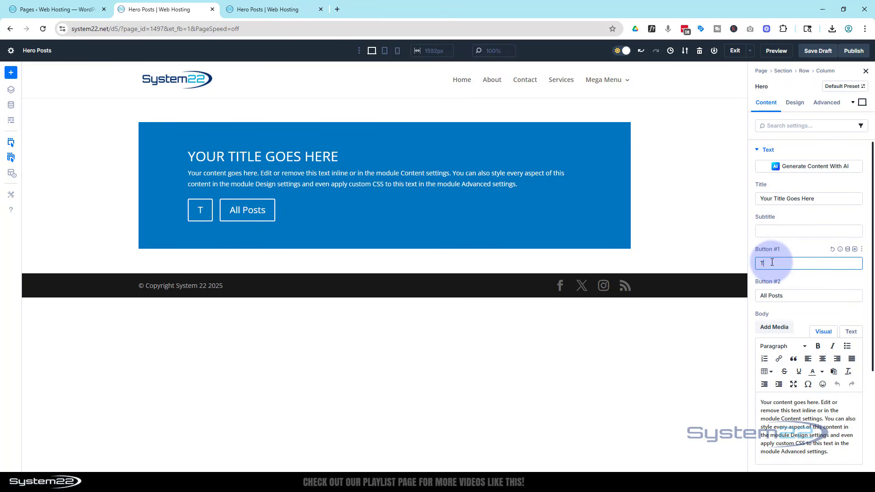
text(his Posts)
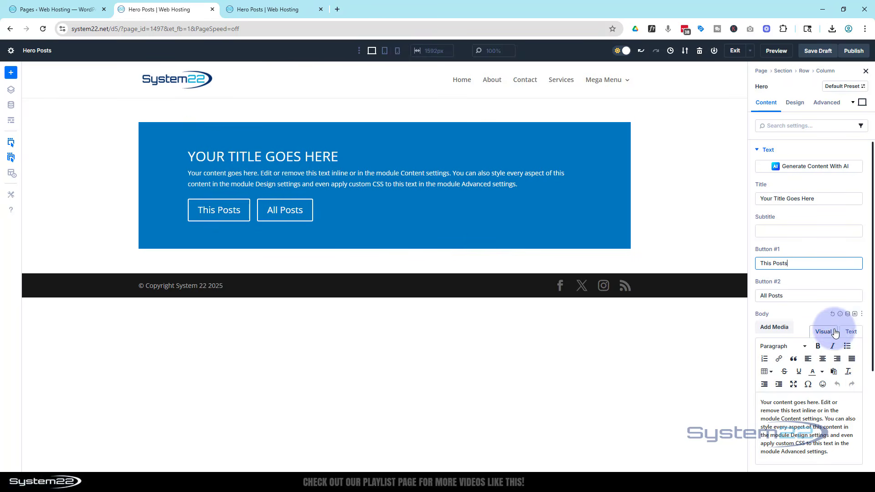
Enter "My Sub" as the Hero module's subtitle
scroll(823, 305, down, 3)
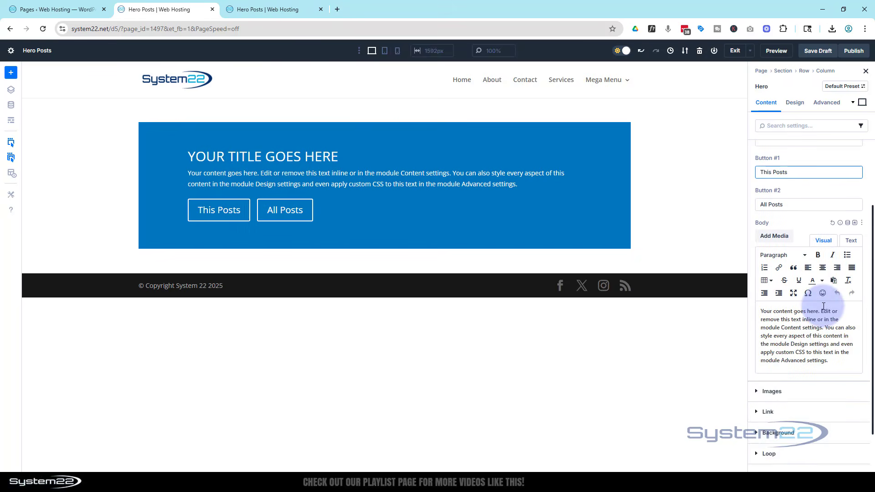
scroll(828, 297, up, 3)
click(760, 230)
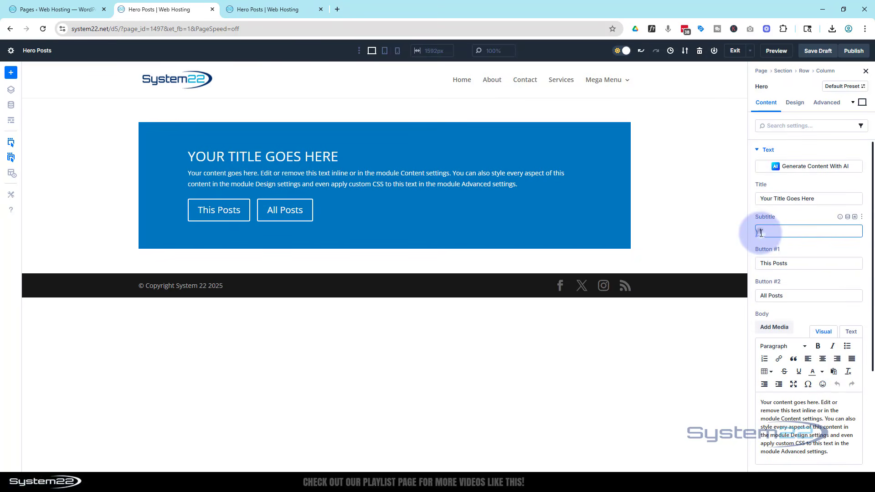
text(My Sub)
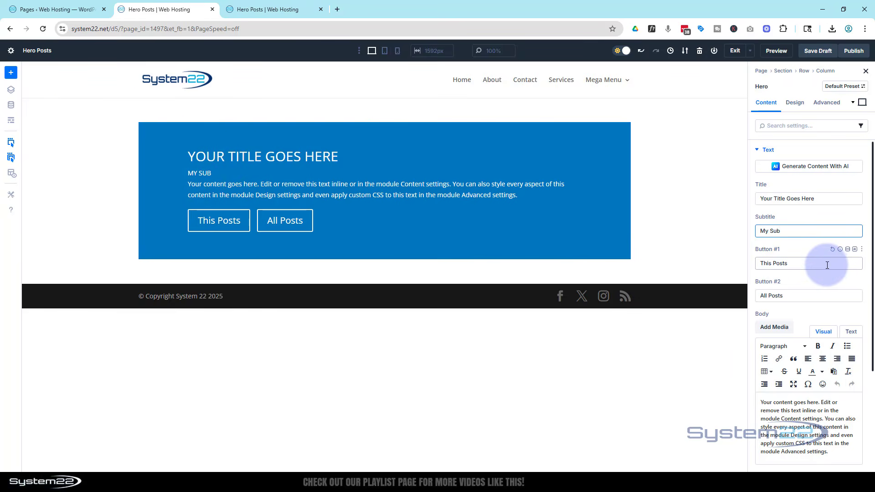
Set the Hero module's logo image to system22-white-b-shadow.png from the media library
scroll(828, 265, down, 3)
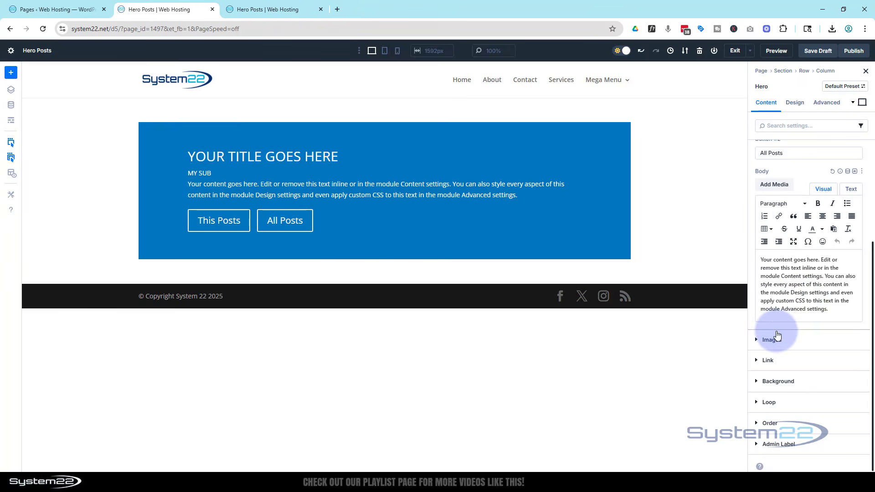
click(756, 336)
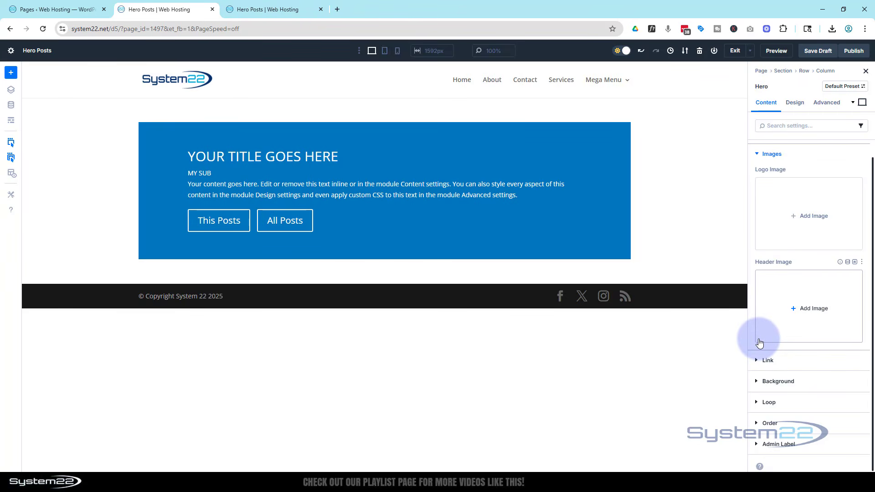
click(795, 218)
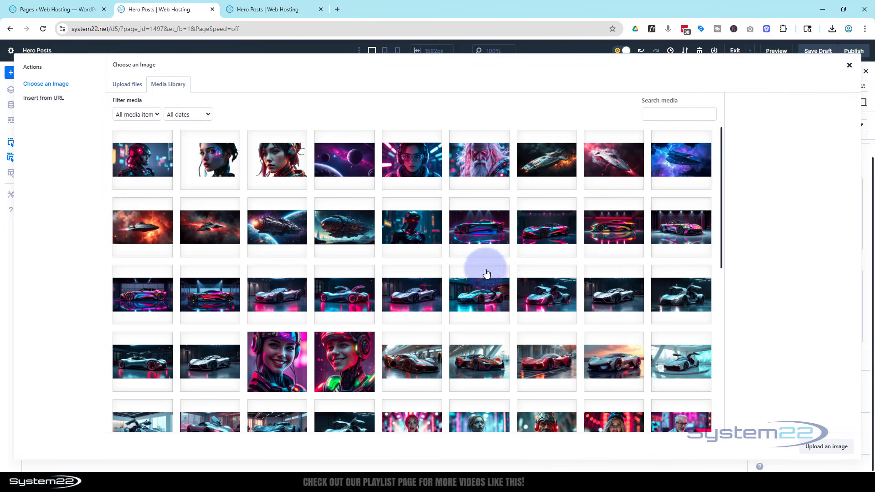
scroll(487, 268, down, 5)
scroll(485, 268, down, 4)
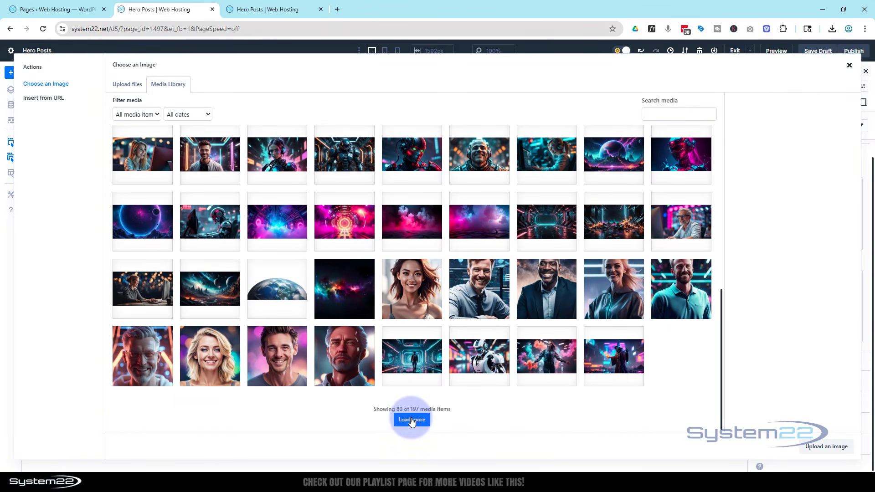
click(412, 420)
scroll(410, 392, down, 8)
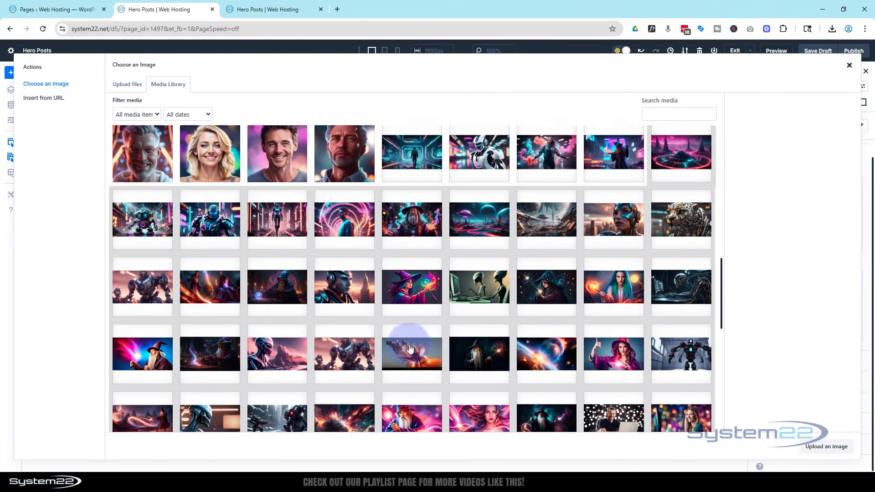
scroll(411, 349, down, 2)
click(462, 236)
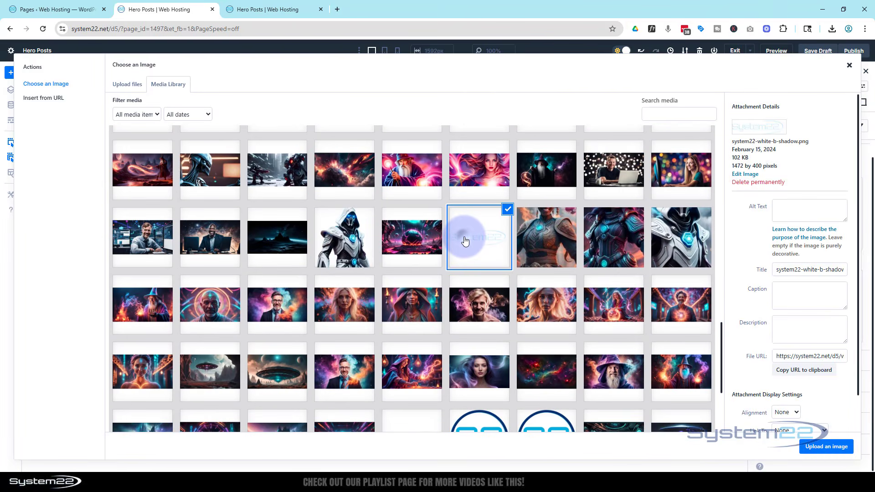
click(833, 447)
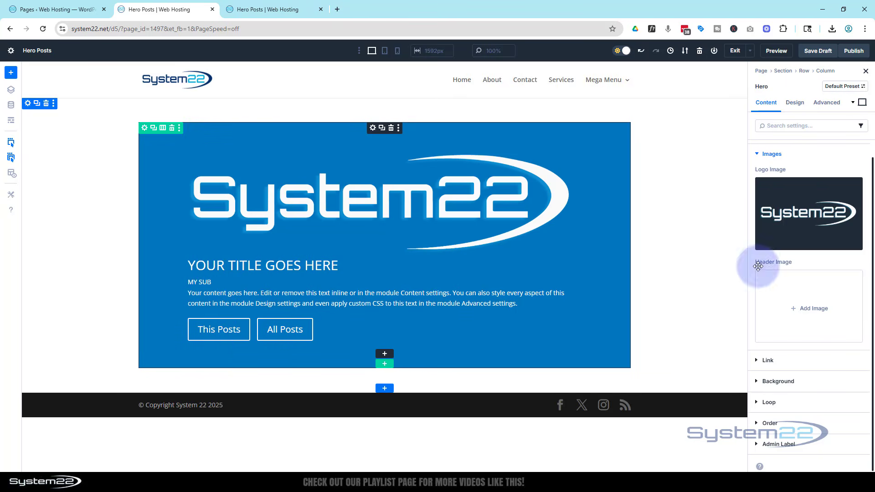
Set the Hero module's header image to the "car 2" picture from the media library
click(794, 312)
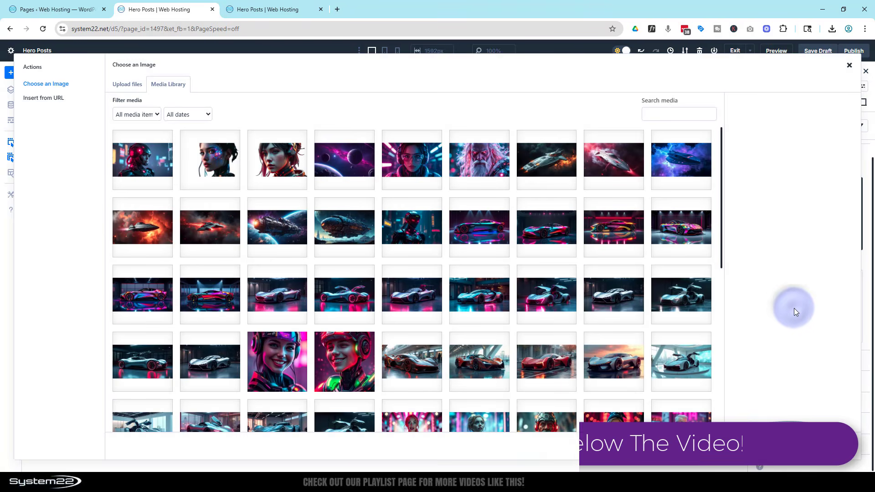
click(569, 244)
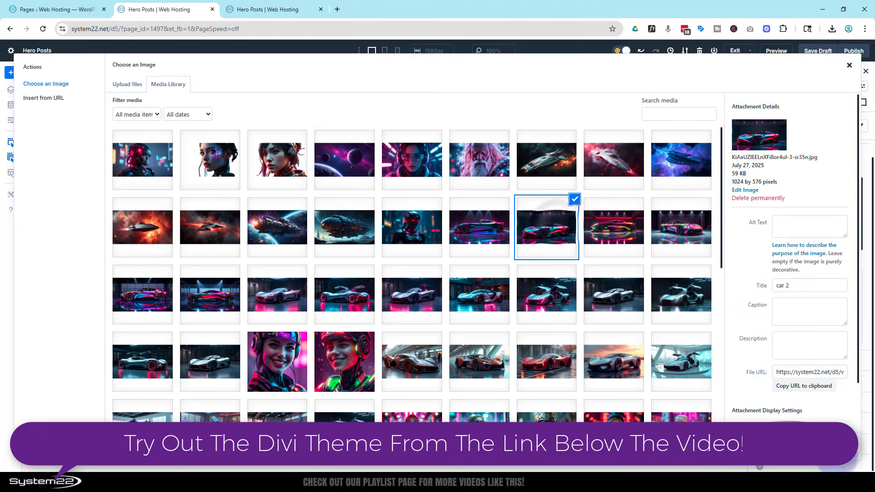
click(831, 448)
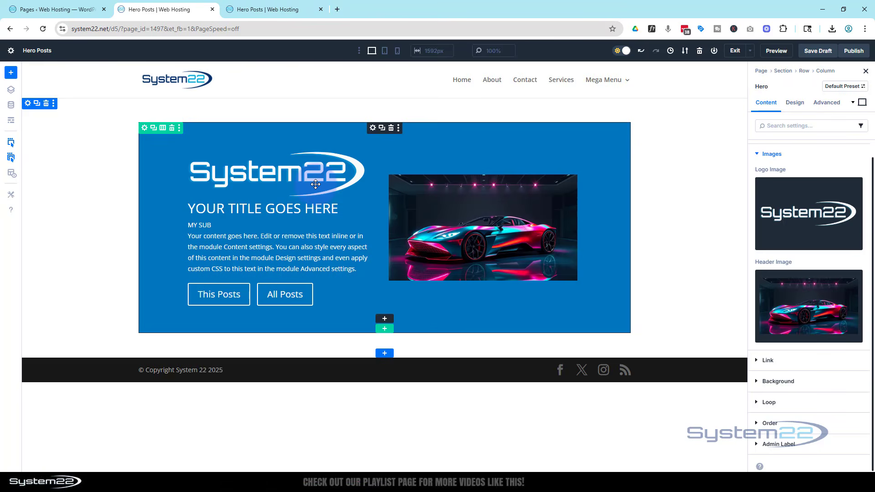
Try center alignment for the Hero module's text and logo, and set the alignment to right
click(795, 102)
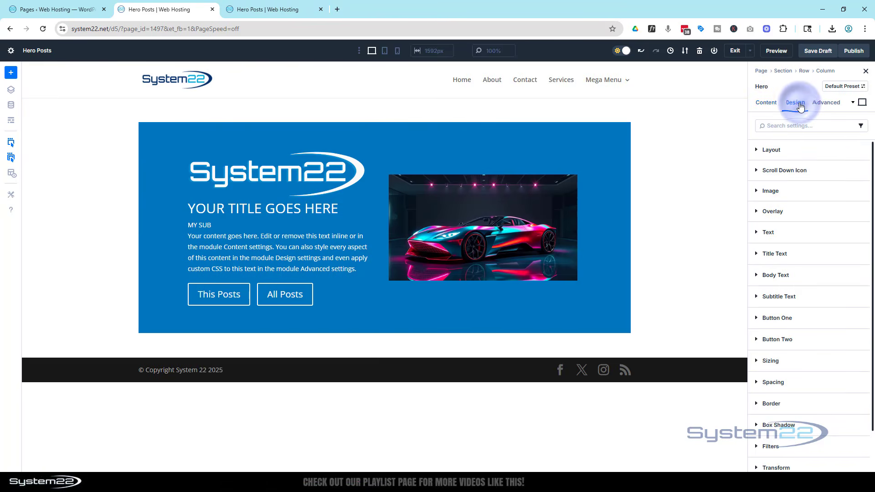
click(810, 150)
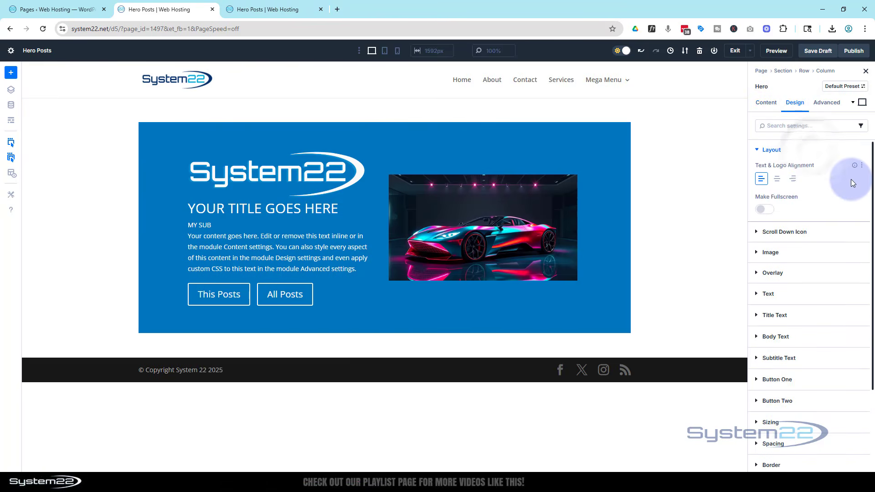
click(778, 181)
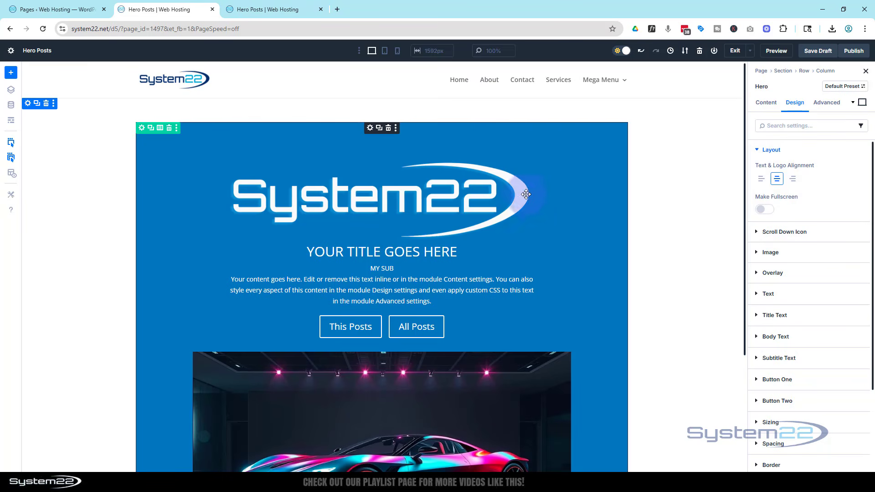
scroll(557, 214, down, 2)
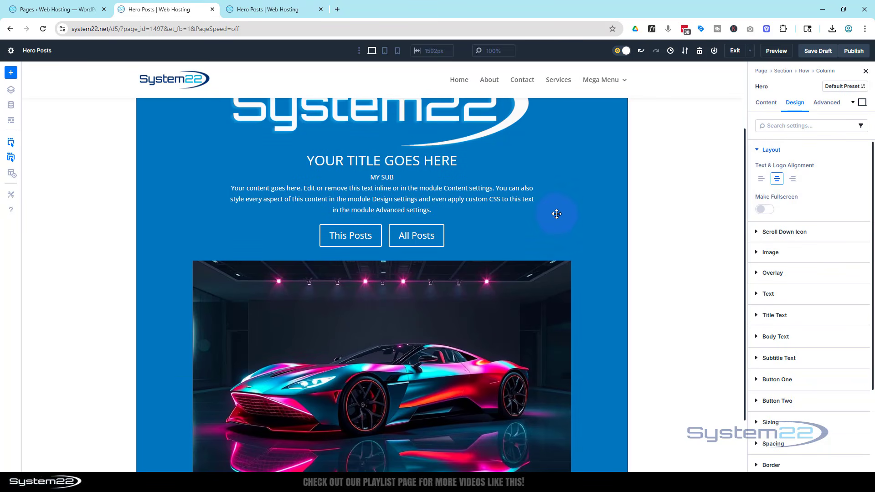
scroll(557, 214, down, 2)
scroll(557, 214, up, 4)
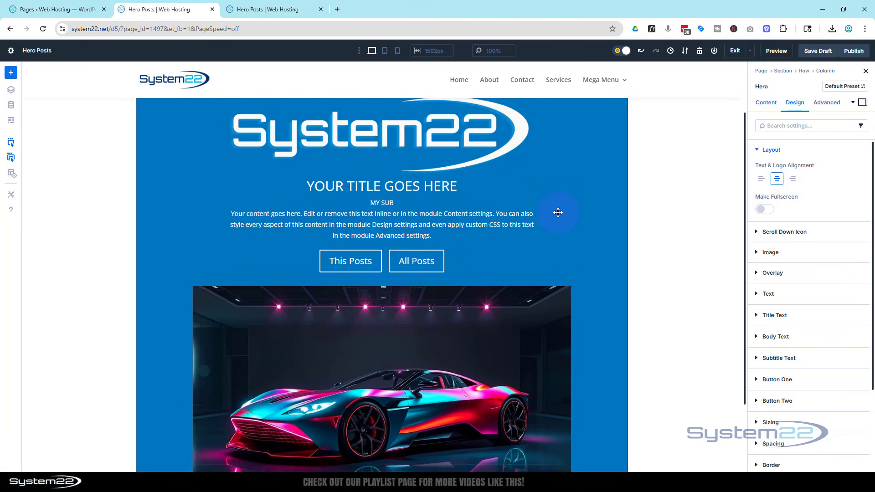
click(793, 179)
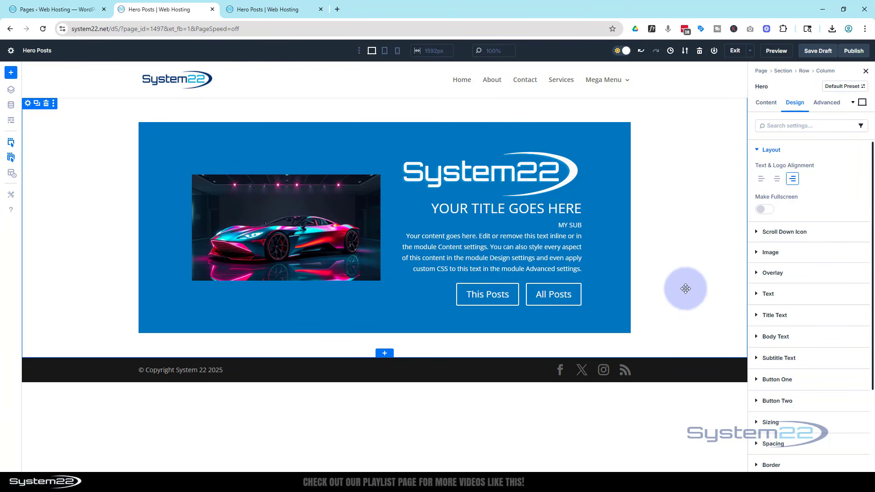
Try showing the scroll down button on the Hero module, and turn it off again
click(759, 232)
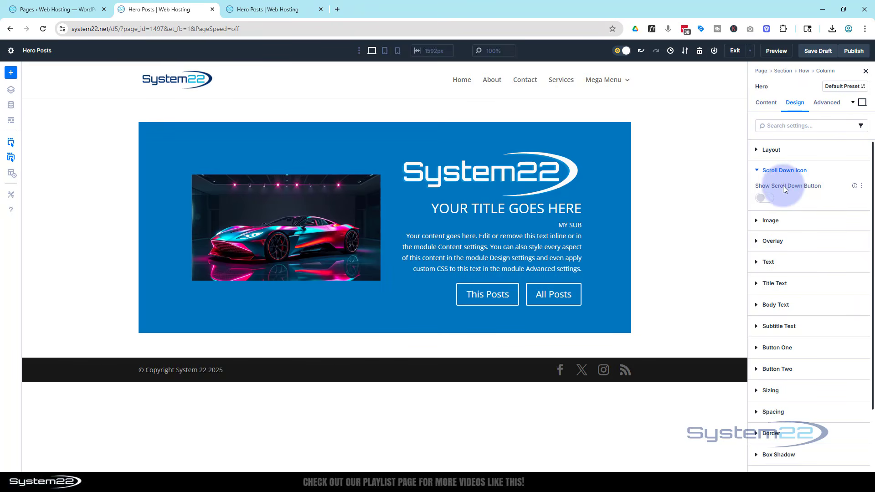
click(766, 198)
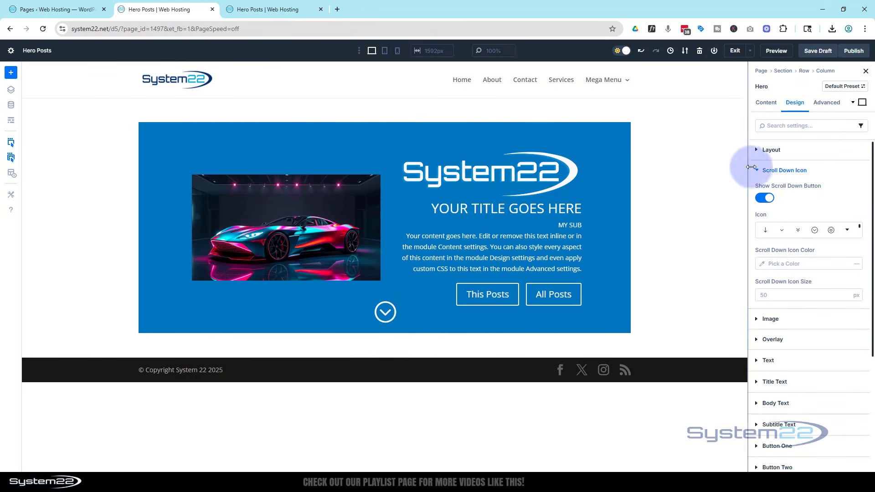
click(764, 199)
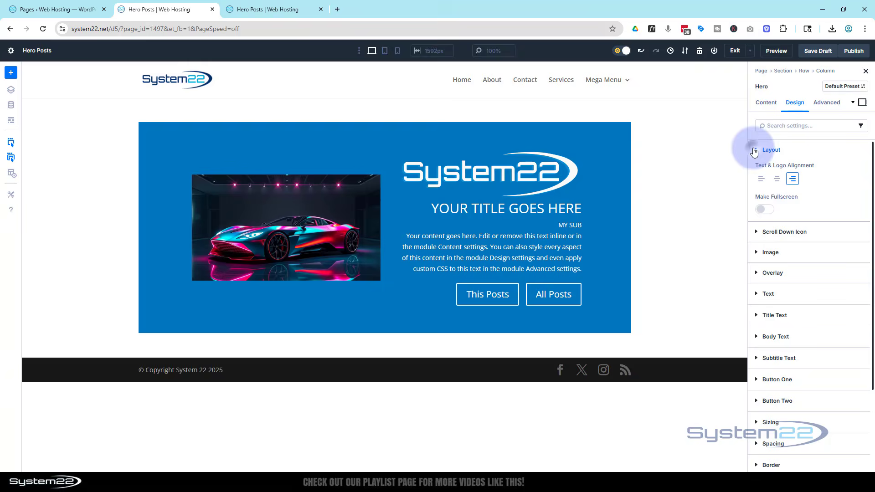
Align the Hero module's text and logo to the left, and remove its logo image
click(761, 178)
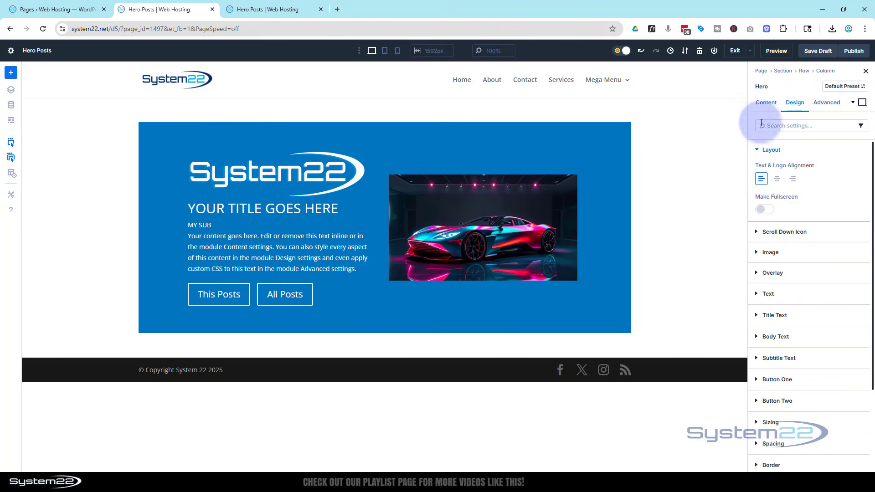
click(765, 102)
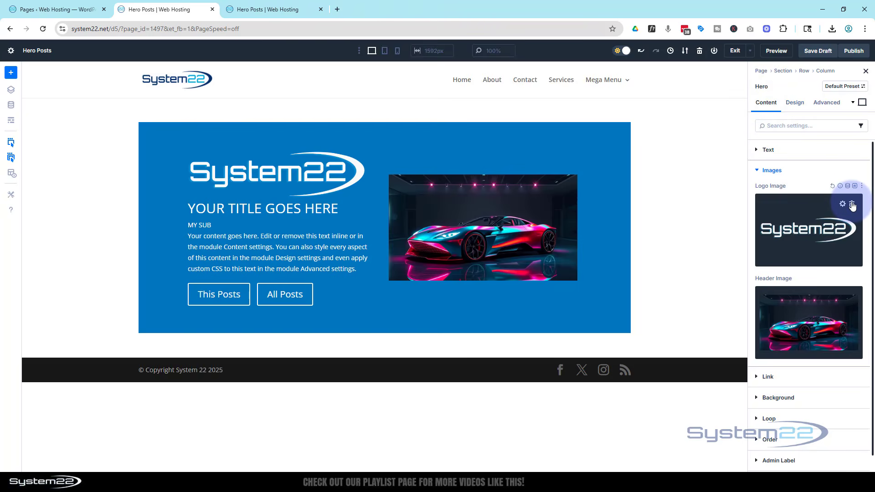
click(852, 205)
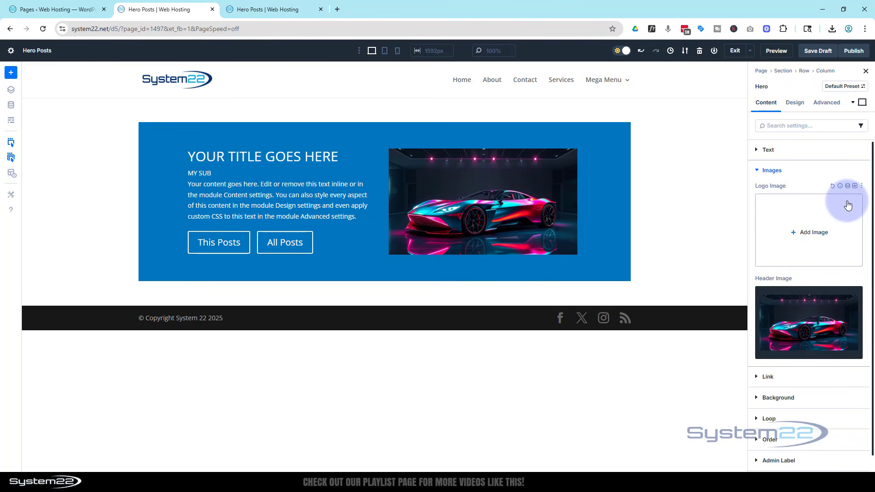
Examine the link URL fields for both buttons and for the whole Hero module
scroll(824, 210, down, 1)
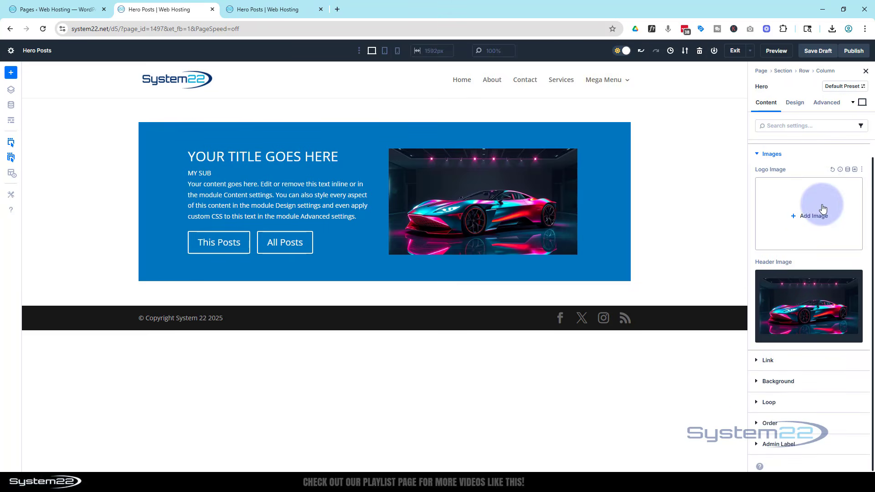
click(759, 360)
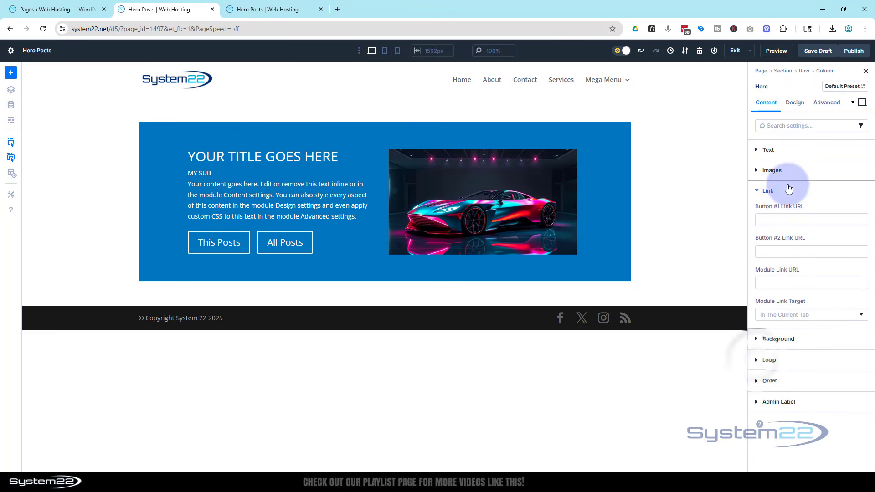
click(777, 252)
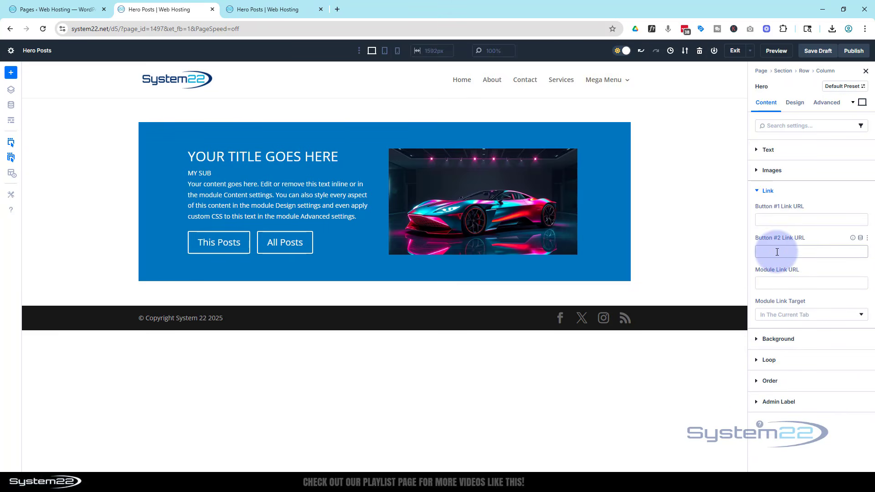
click(769, 219)
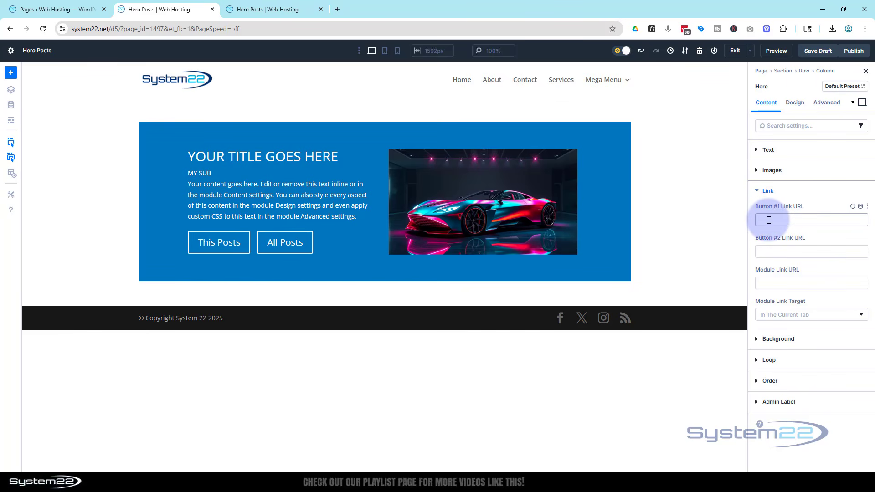
click(772, 254)
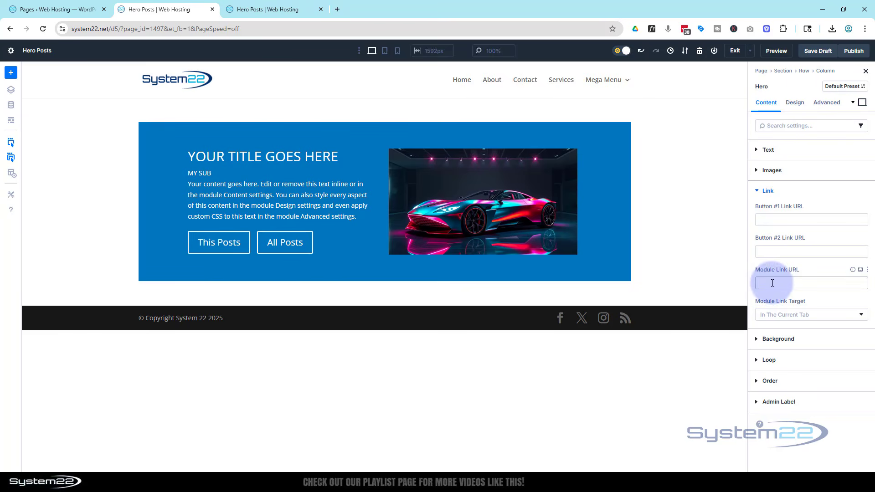
click(589, 131)
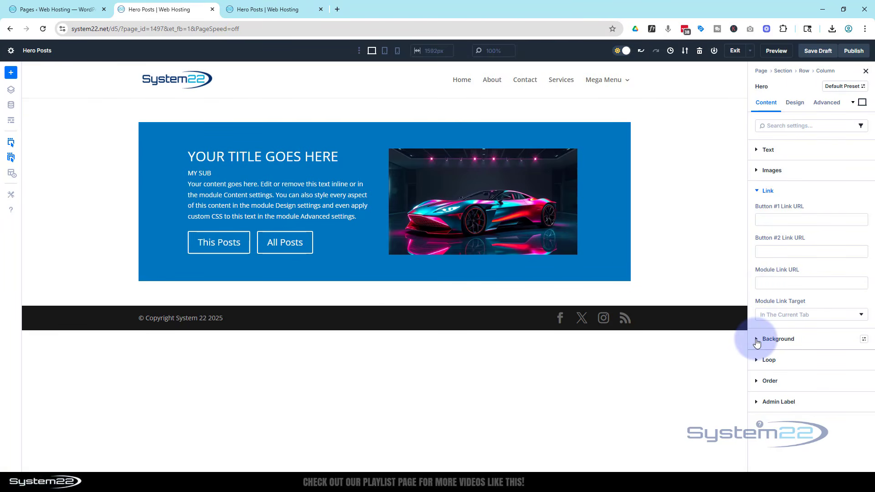
Set the Hero module's background image to the "car 1" picture from the media library
click(758, 341)
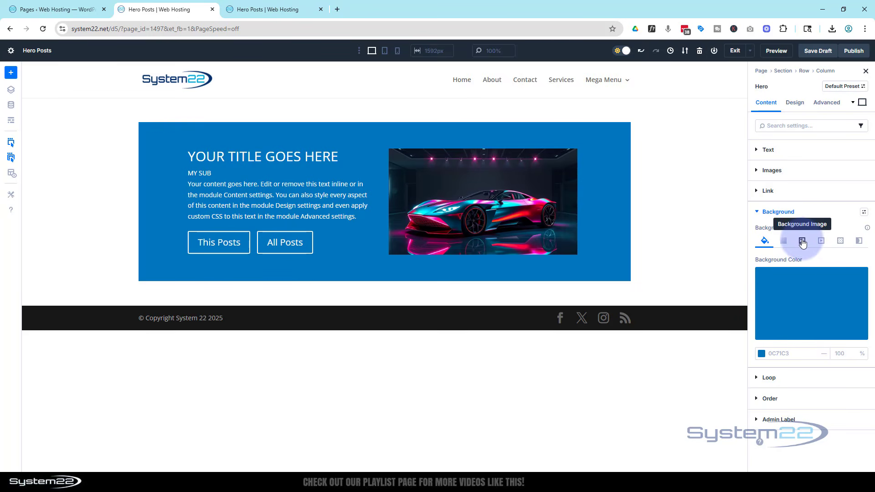
click(803, 241)
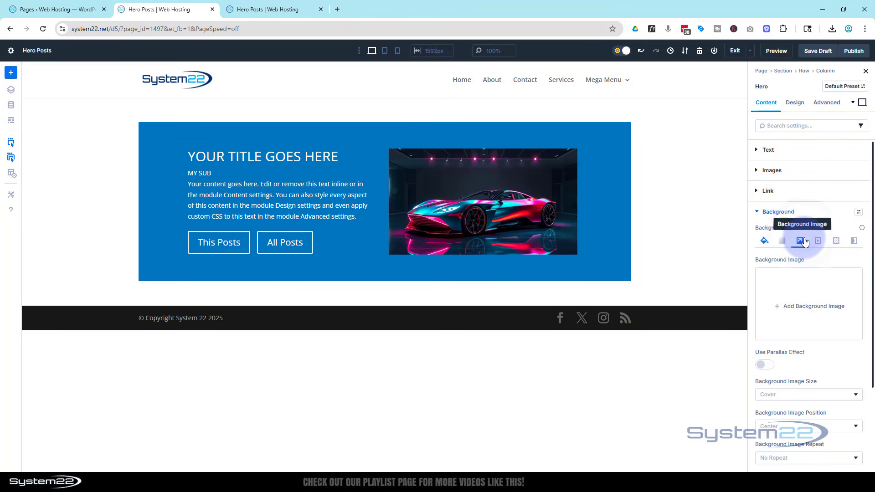
click(783, 310)
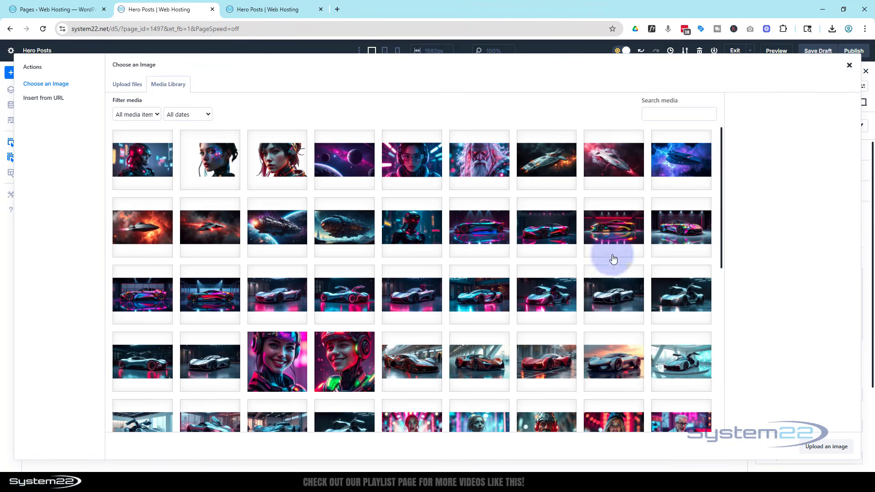
click(479, 227)
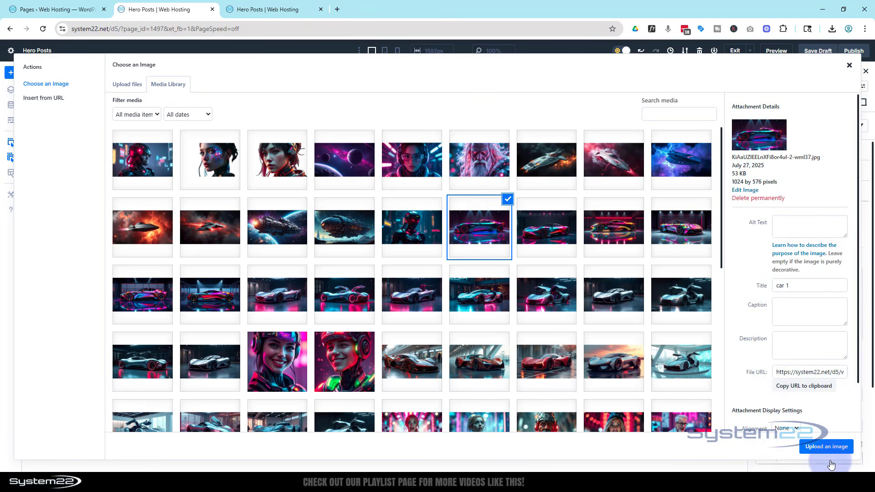
click(826, 447)
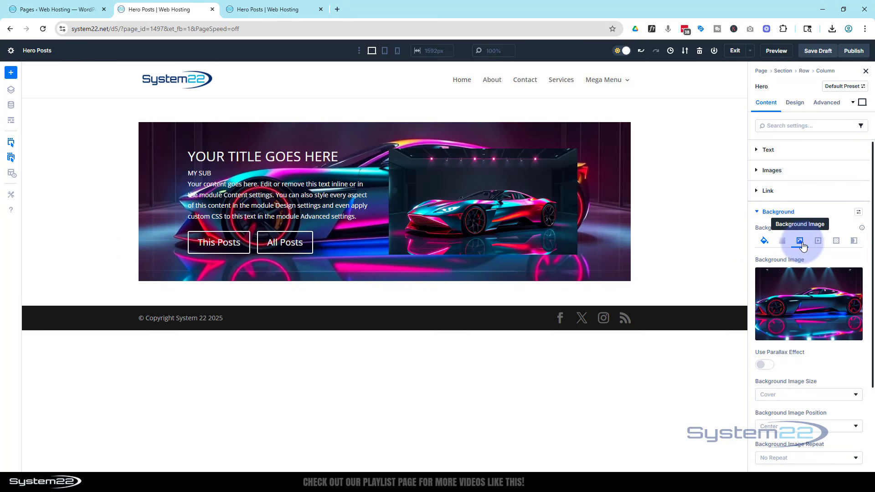
Set the blend mode of the Hero module's background image to Multiply
scroll(798, 283, down, 3)
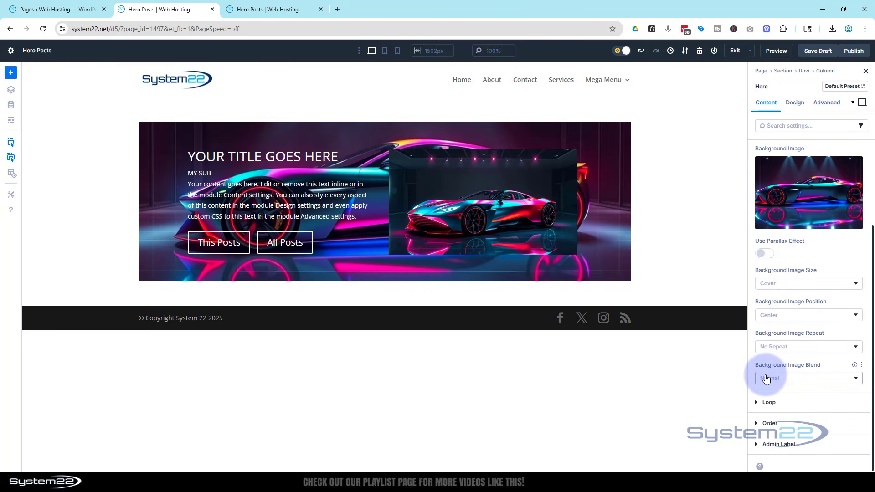
click(811, 379)
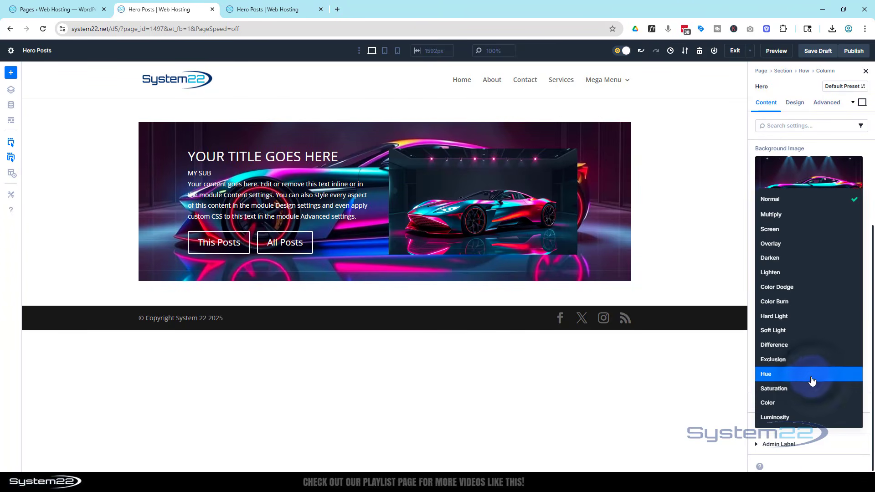
click(790, 216)
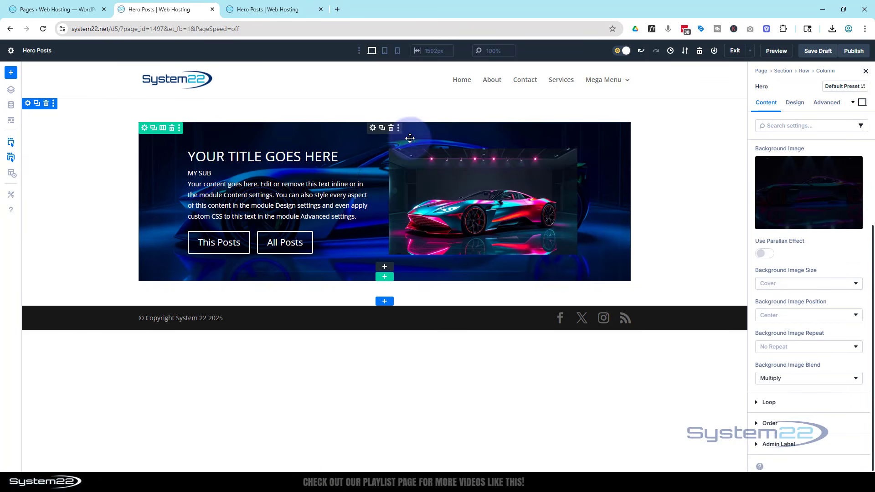
Set the Hero module's title font to Anton and its heading level to H2
click(802, 108)
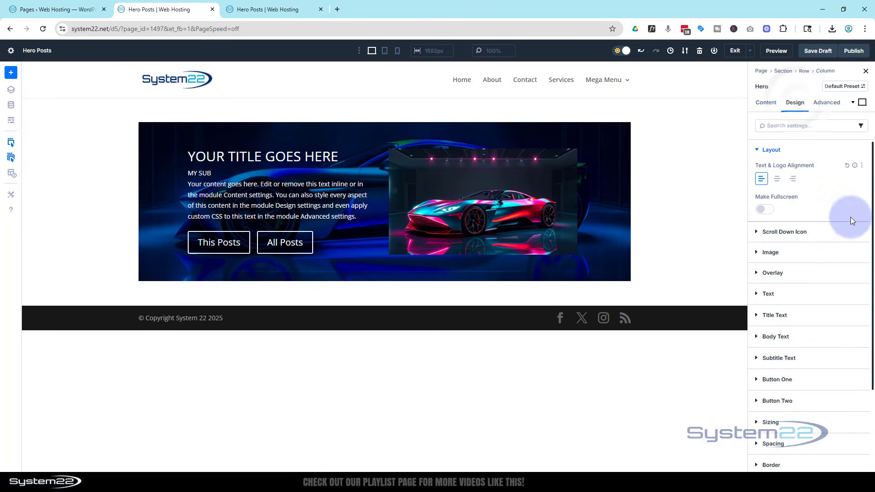
click(758, 317)
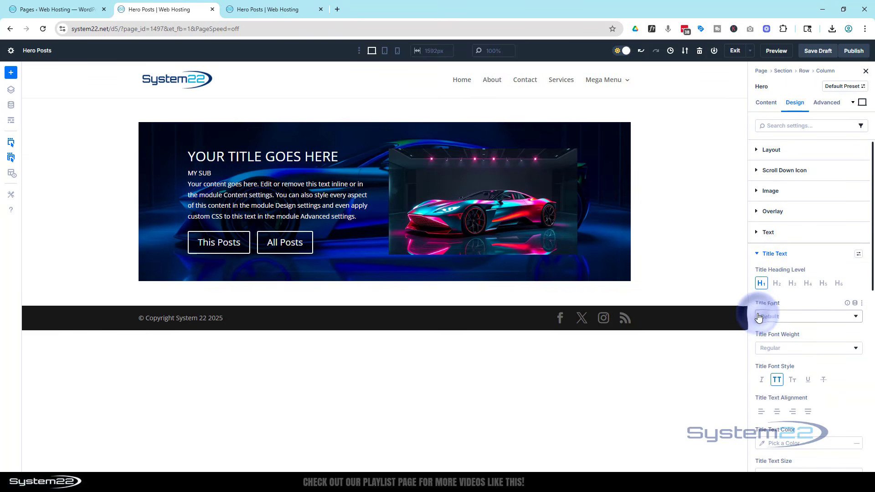
click(791, 318)
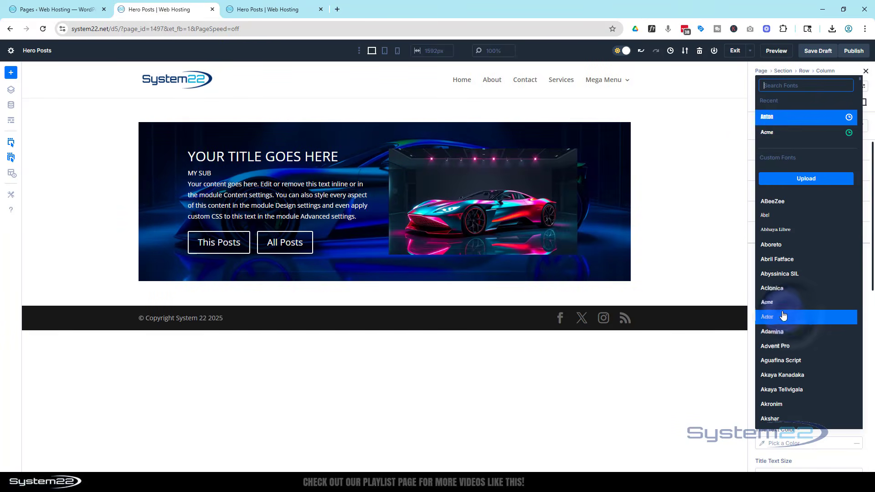
click(775, 118)
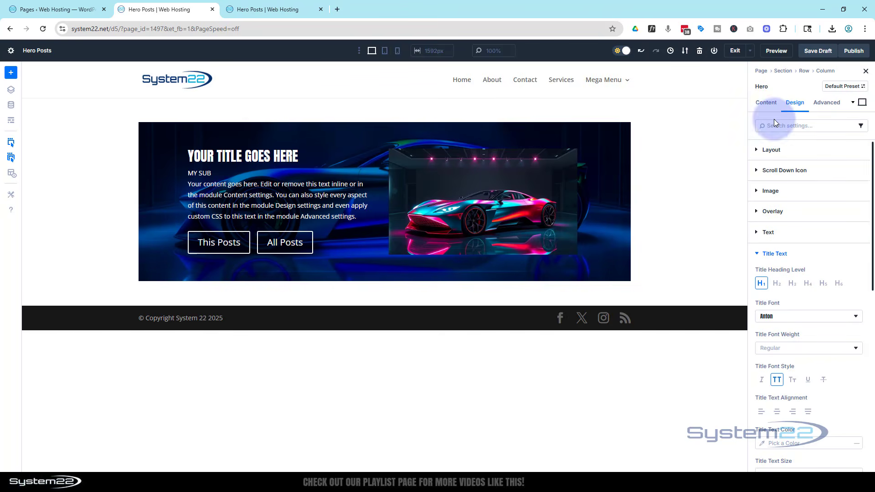
click(780, 286)
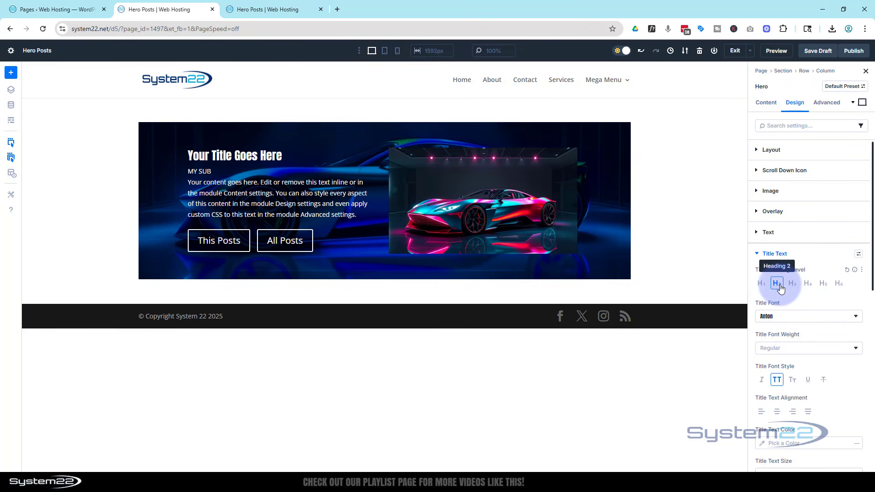
Make the Hero module's title uppercase and set its text size to 40 px
scroll(813, 308, down, 2)
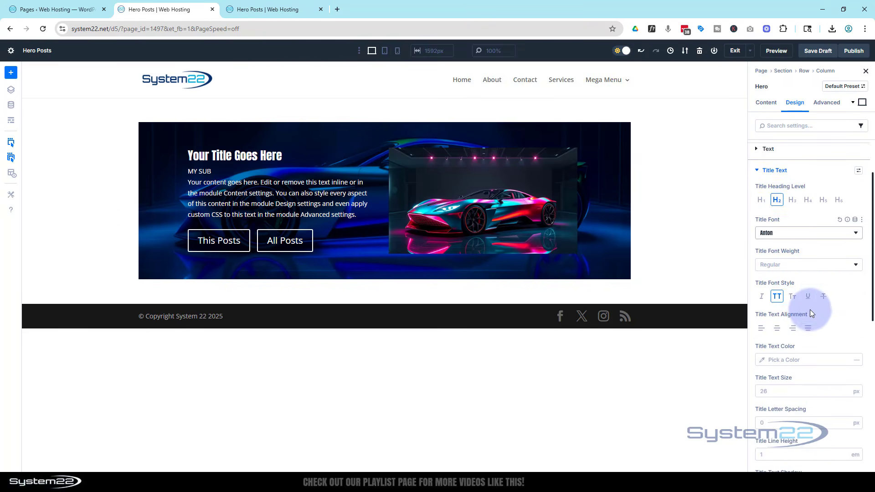
click(777, 292)
scroll(828, 299, down, 2)
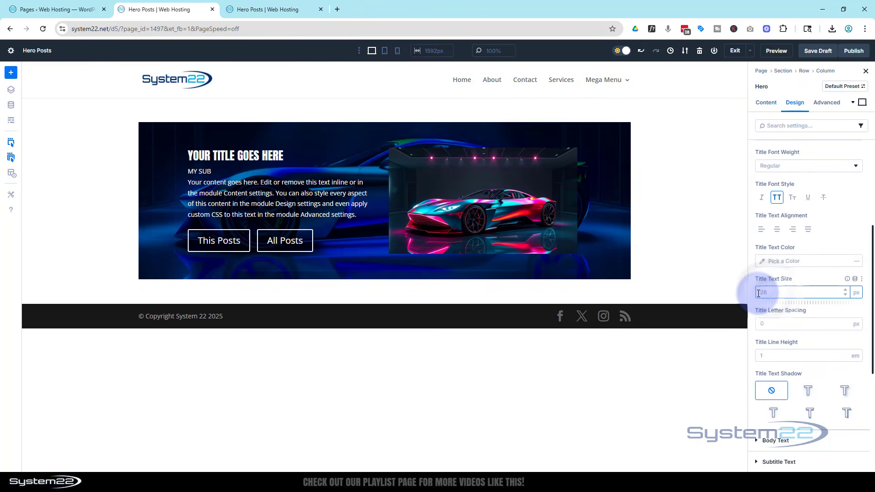
click(759, 293)
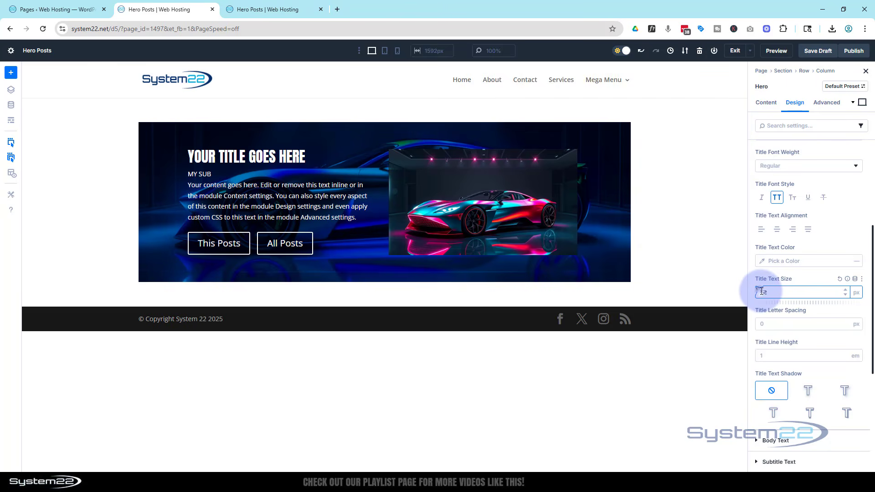
double_click(764, 292)
text(40)
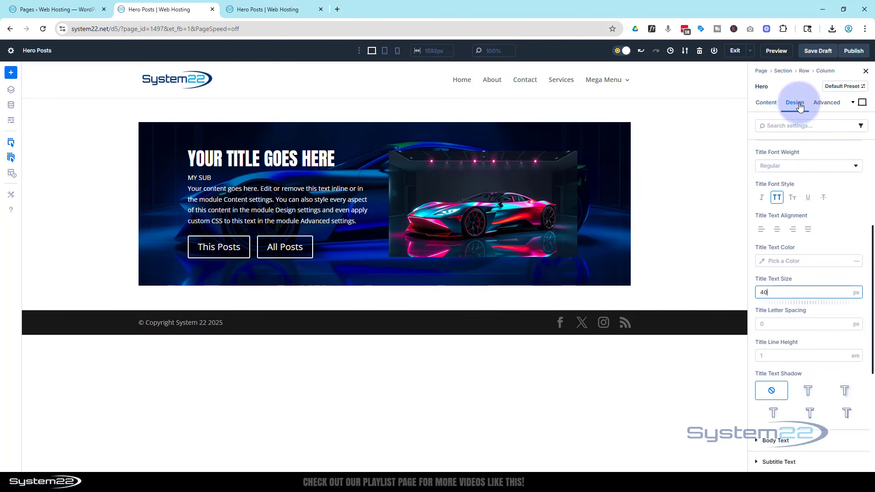
Set the Hero module's minimum height to 50 vh in its sizing settings
scroll(802, 177, up, 4)
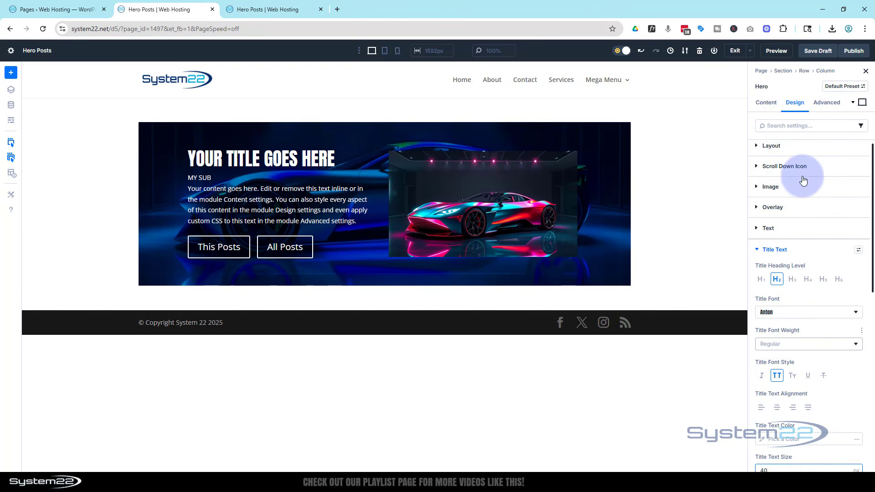
click(775, 262)
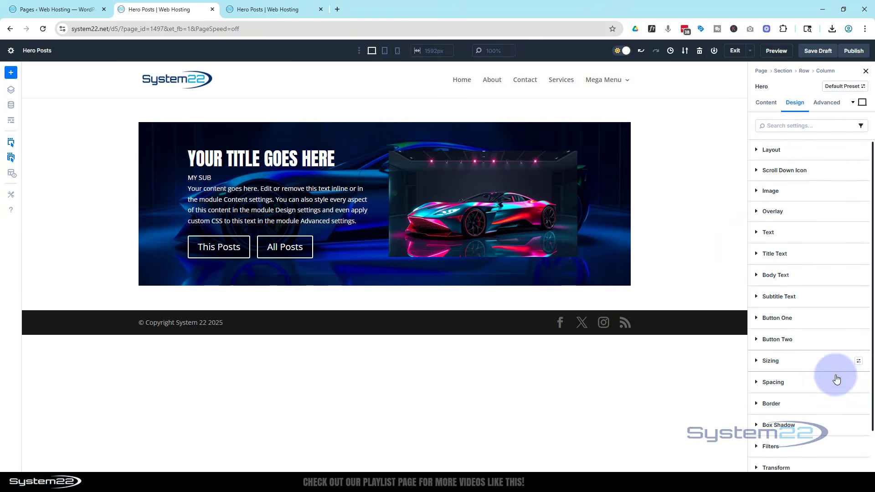
click(768, 360)
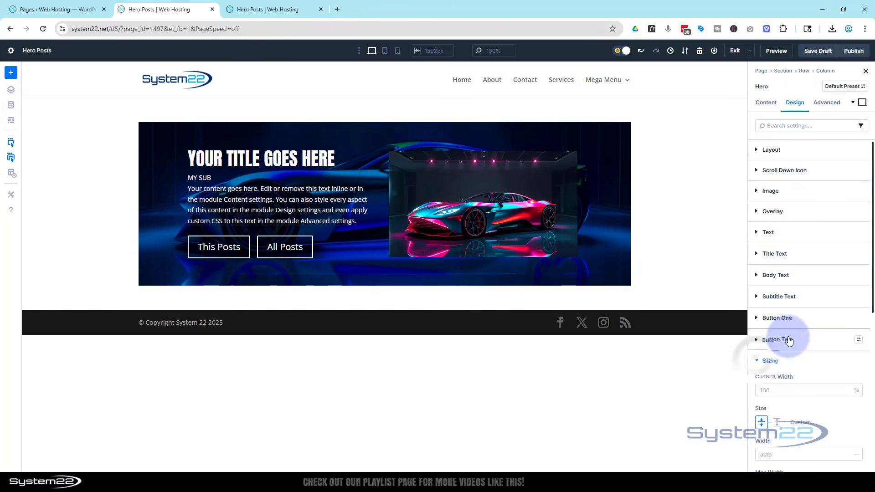
scroll(790, 338, down, 2)
scroll(841, 332, down, 1)
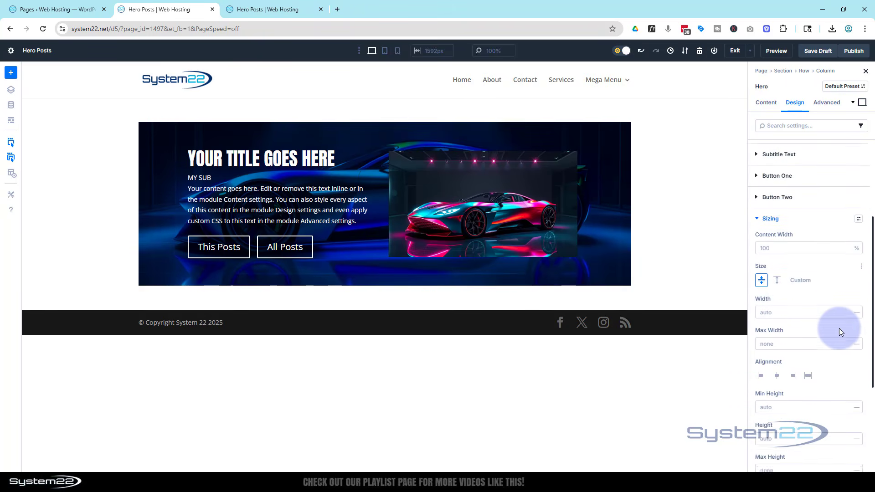
scroll(840, 330, down, 3)
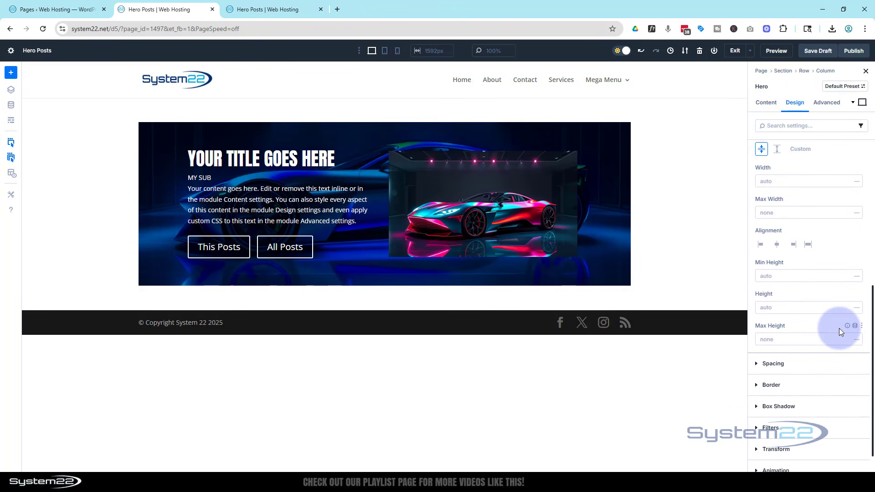
click(783, 272)
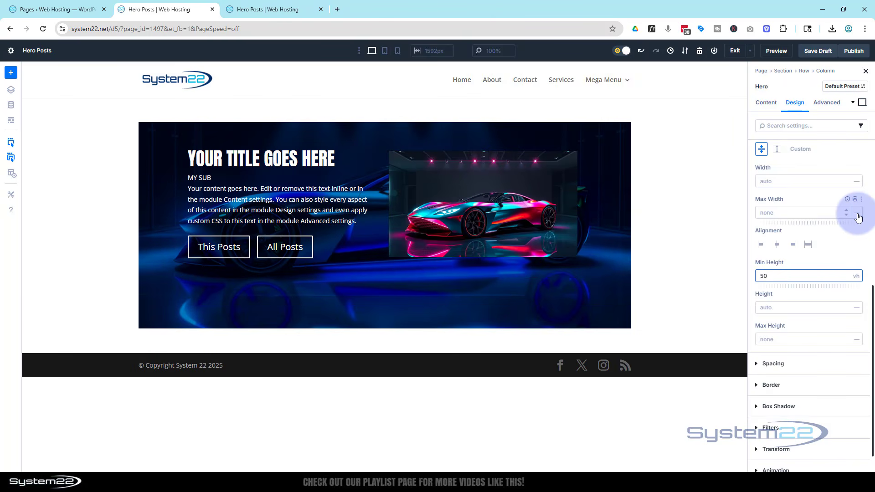
Set the Hero module's top padding to 10% in its spacing settings
click(759, 365)
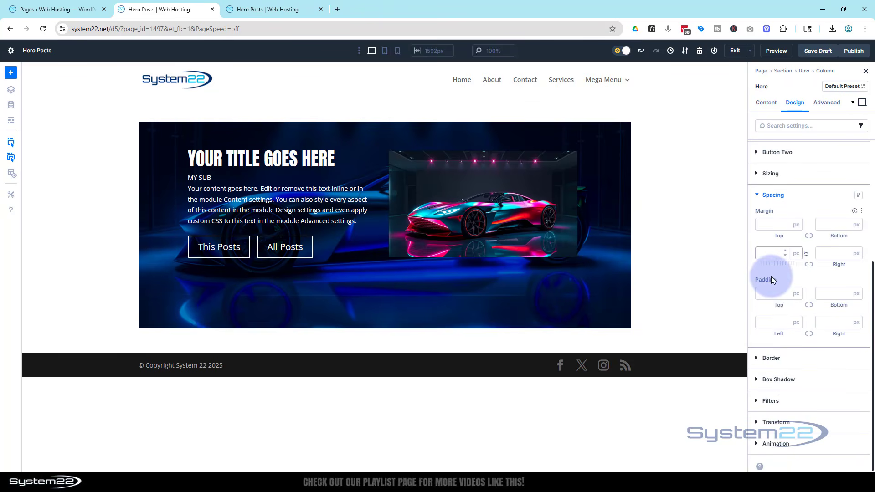
click(762, 296)
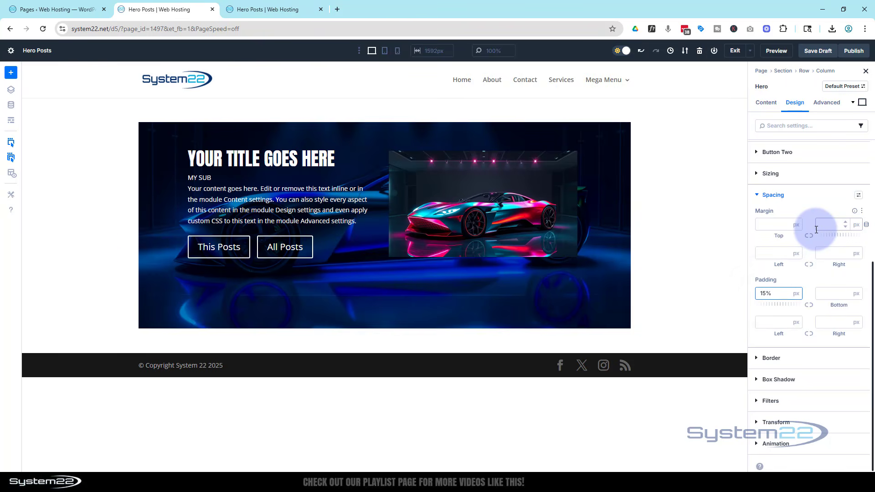
click(798, 297)
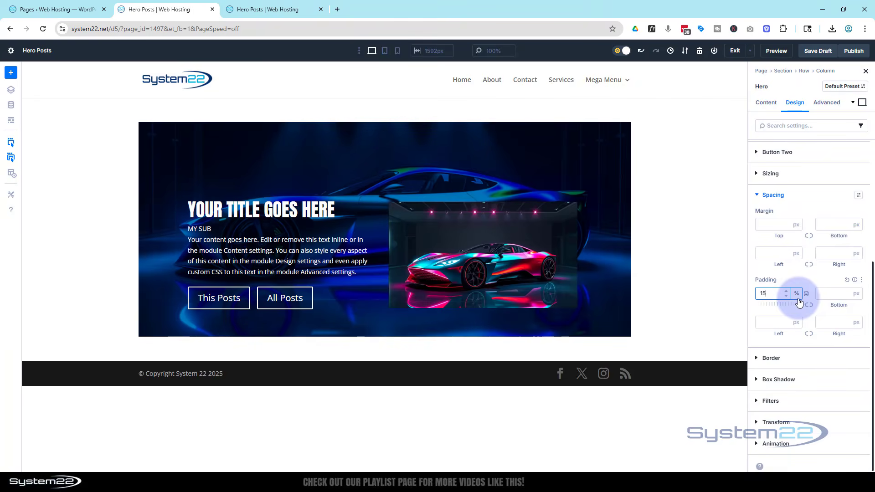
double_click(767, 293)
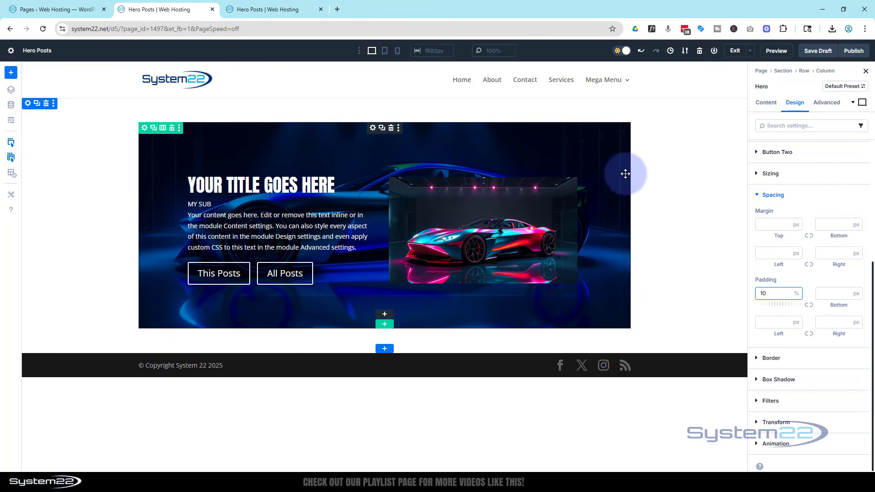
Enable the Loop Element option in the Hero module's content settings so it repeats for each post
click(768, 104)
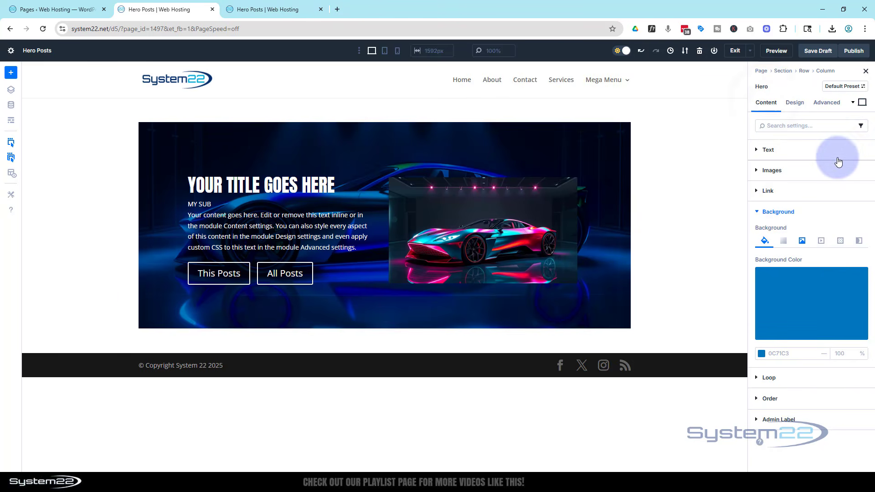
click(758, 213)
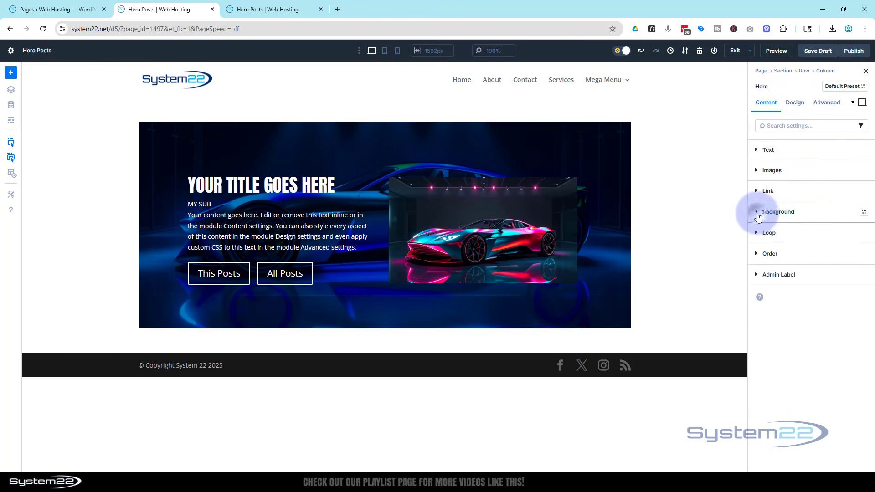
click(756, 234)
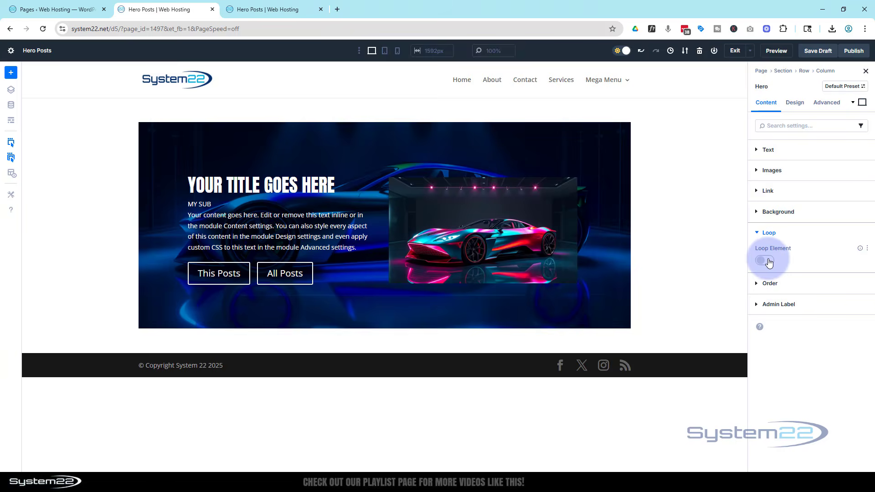
click(768, 263)
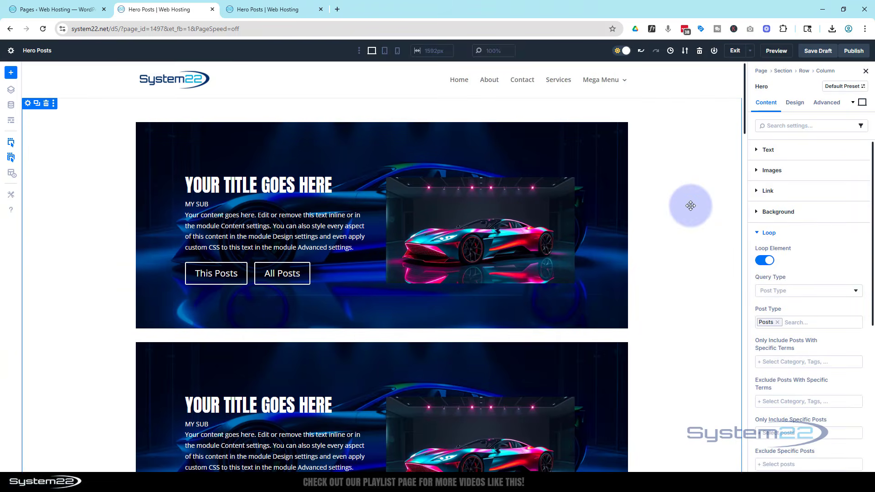
Look through the repeated hero sections down the whole page and return to the first one
scroll(691, 205, down, 9)
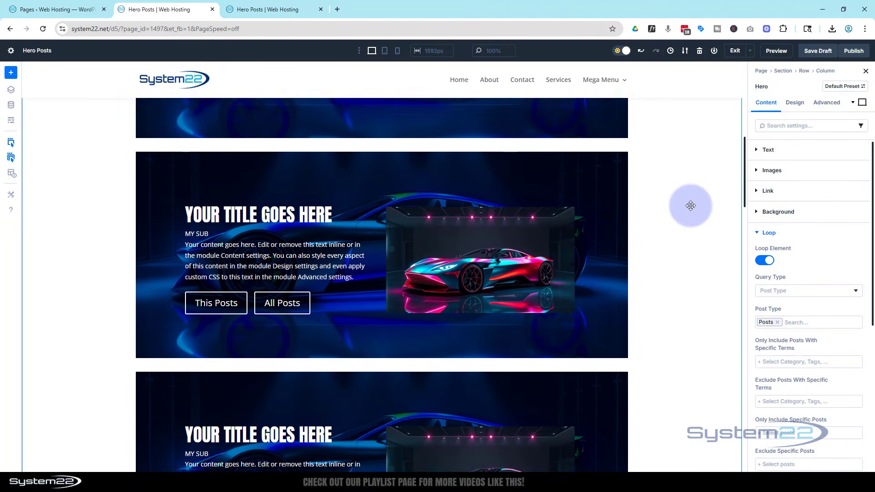
scroll(691, 205, down, 6)
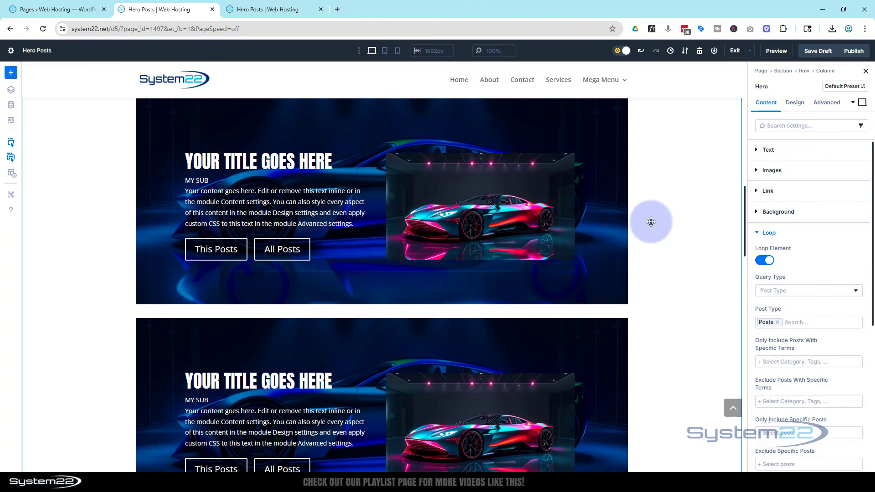
scroll(651, 222, down, 8)
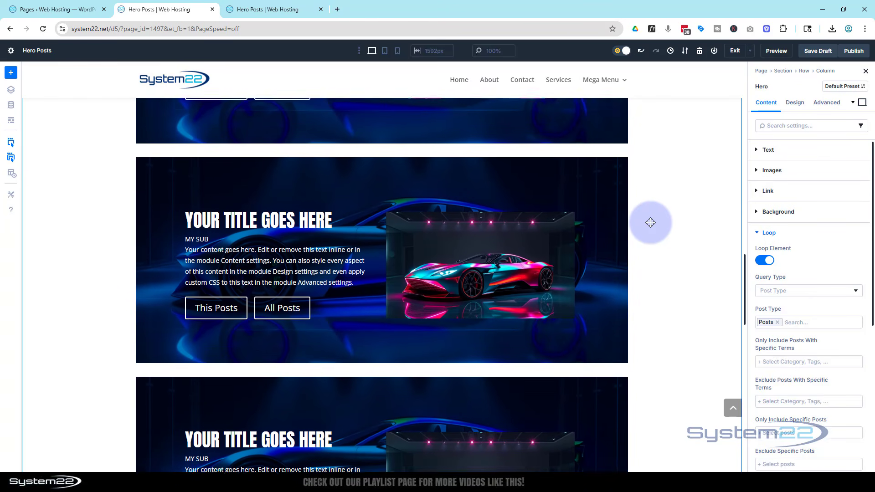
scroll(651, 222, down, 8)
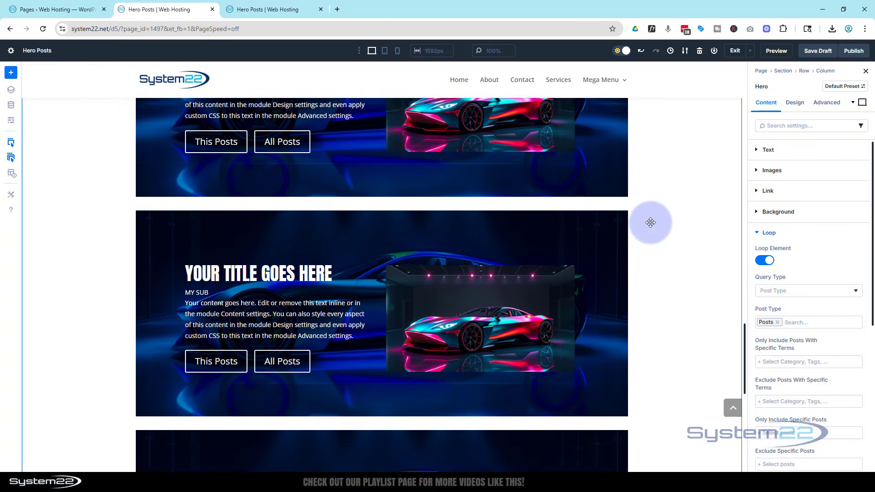
scroll(651, 222, down, 8)
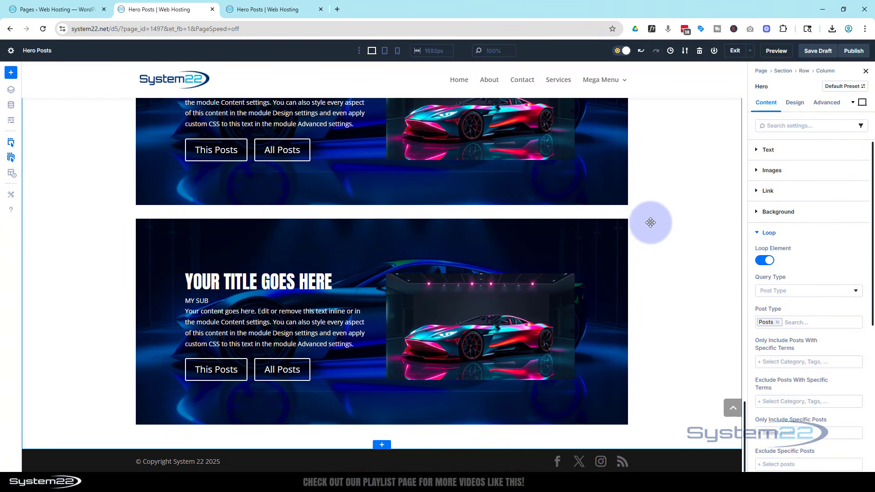
scroll(492, 360, up, 5)
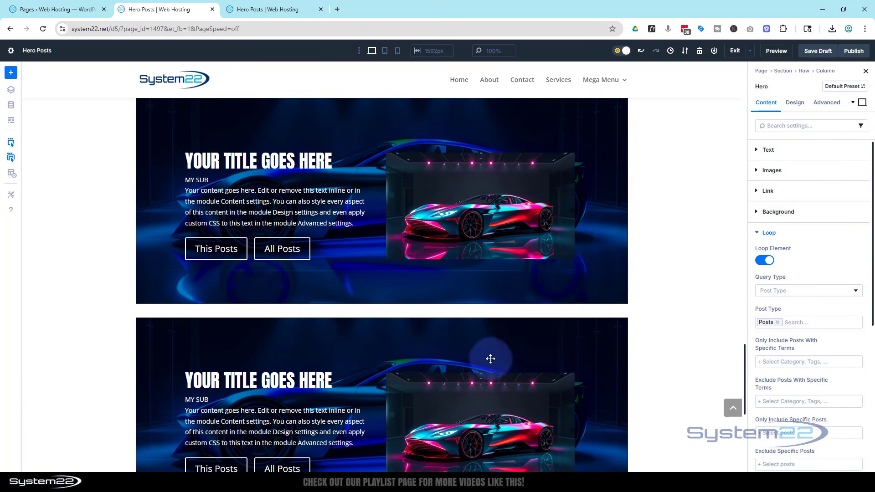
scroll(493, 356, up, 8)
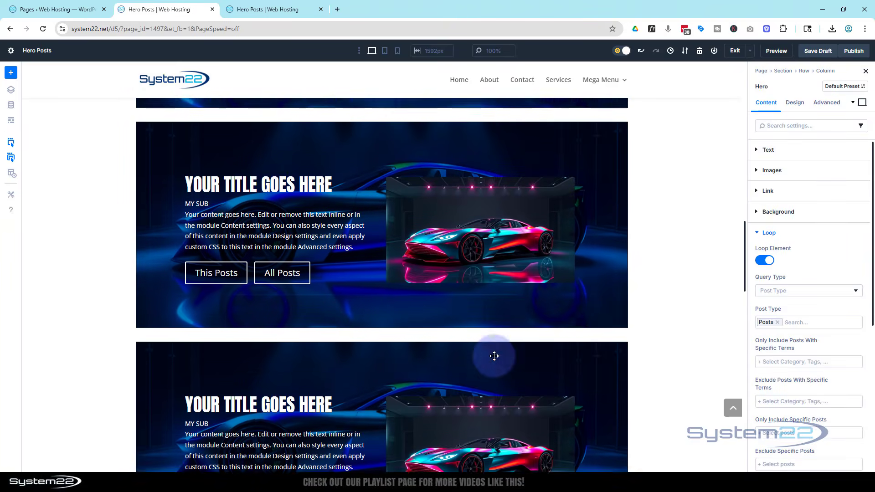
scroll(496, 354, up, 6)
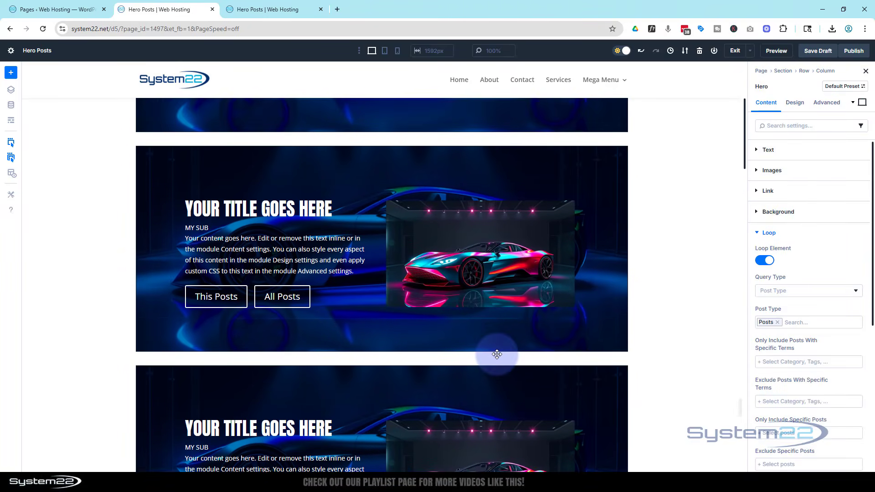
scroll(497, 353, up, 2)
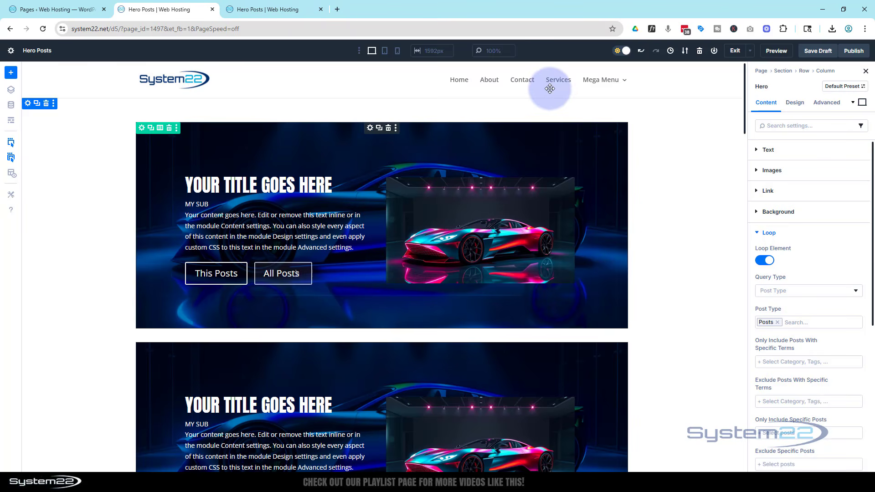
Copy the site logo's link address into the Hero module's Button #2 link URL and shorten it to /d5/
right_click(177, 81)
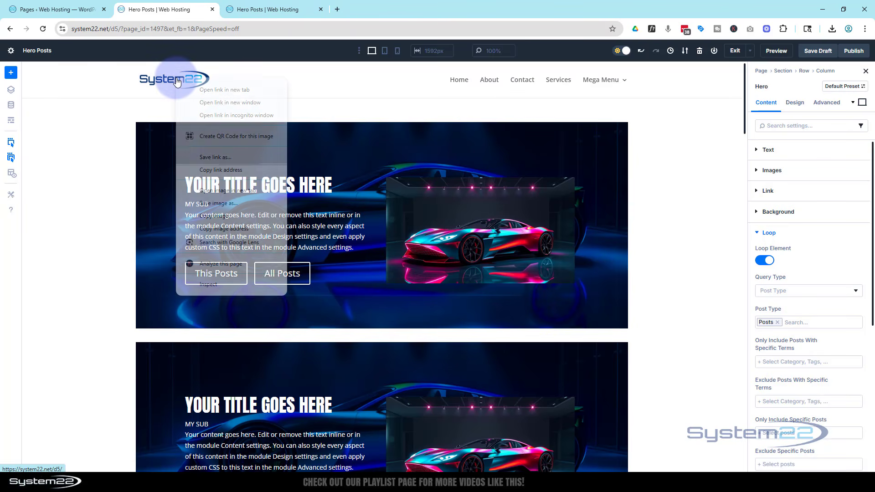
click(211, 170)
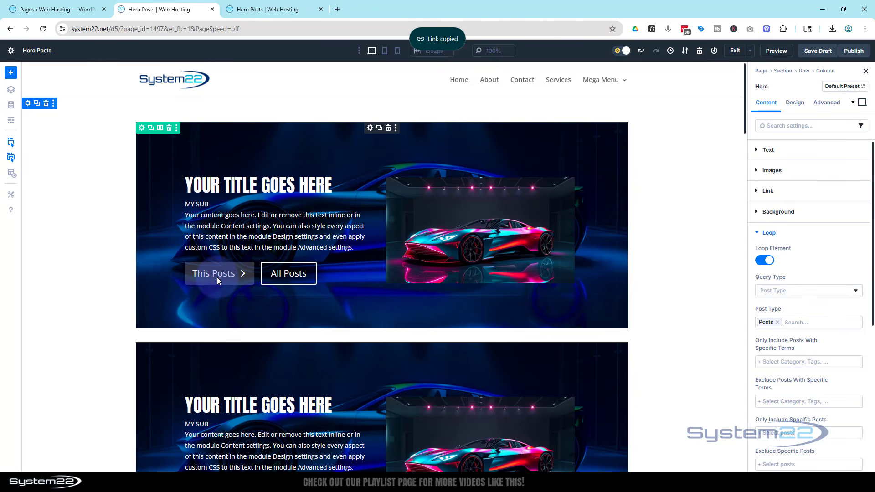
click(756, 195)
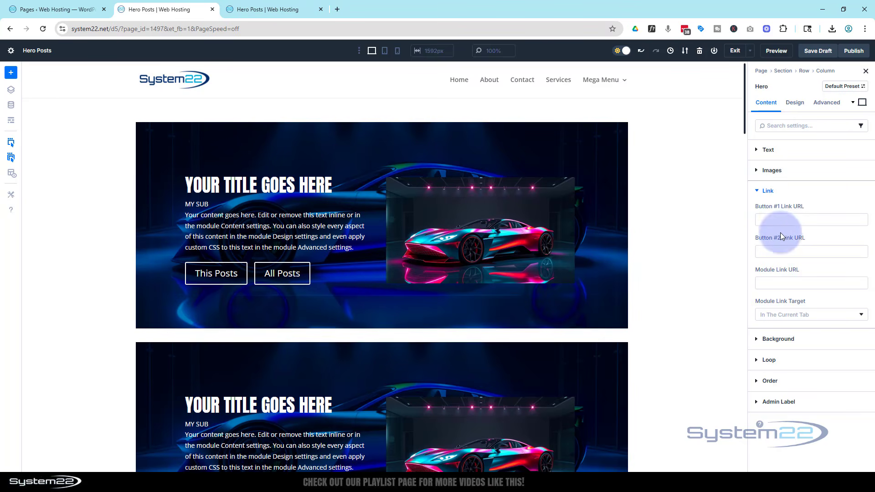
click(768, 252)
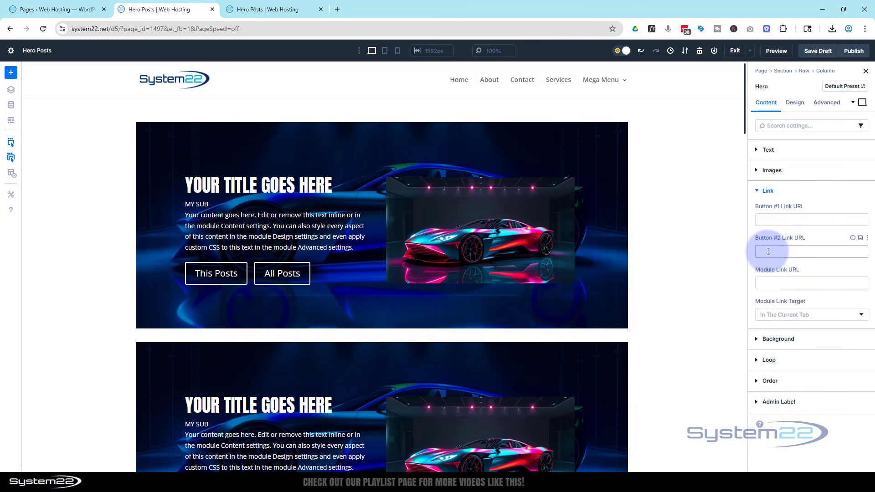
click(768, 250)
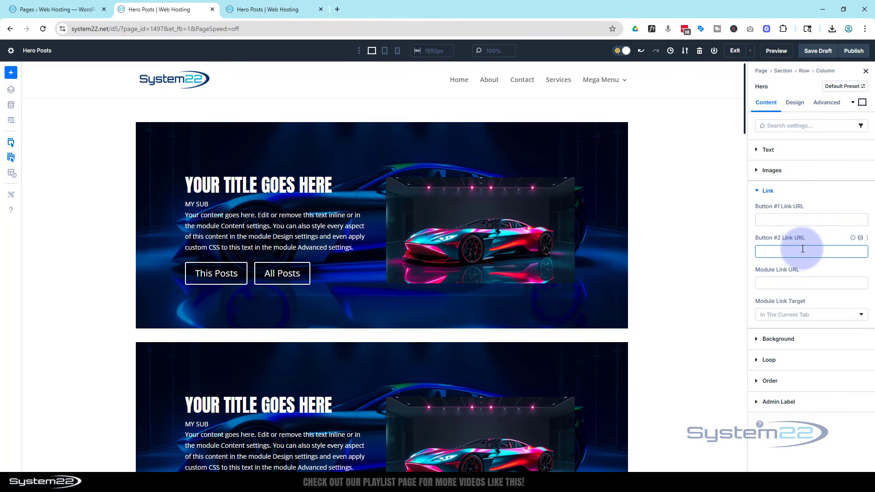
key(ctrl+v)
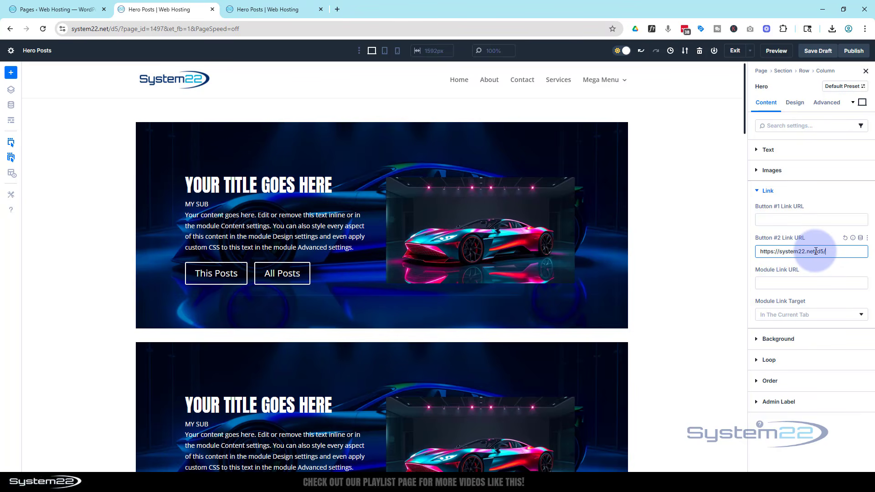
drag(816, 251, 757, 249)
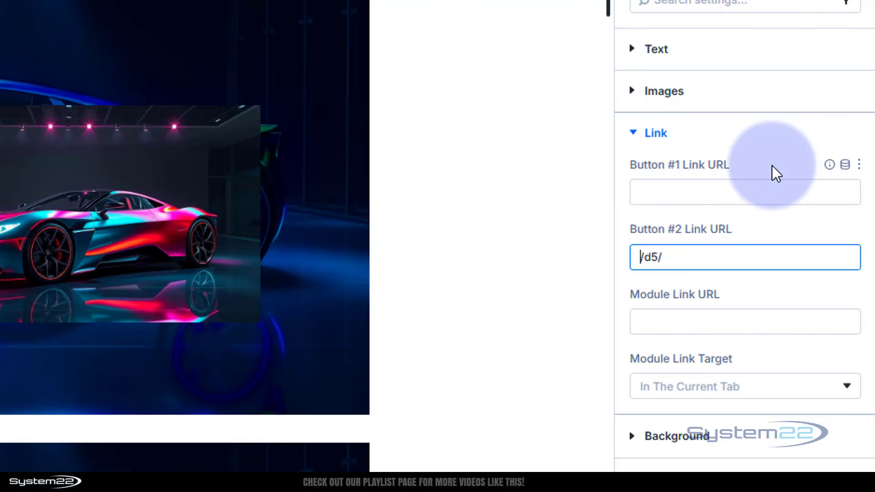
Assign the dynamic Loop Link to the Hero module's Button #1 link URL, keeping Page Title as the link text
click(845, 166)
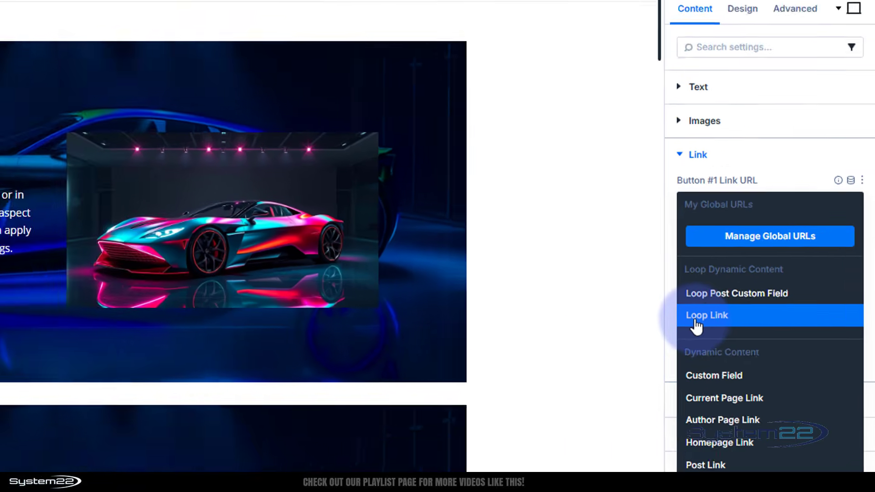
click(653, 339)
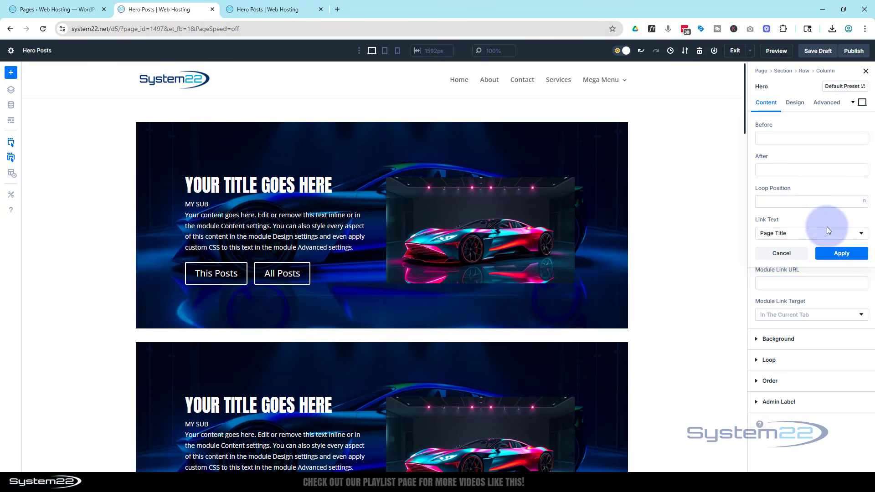
click(842, 254)
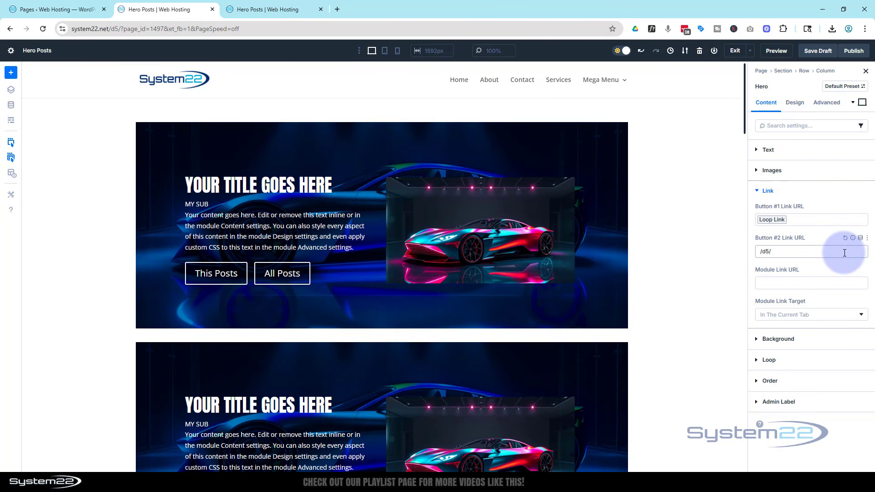
Change the Hero module's Button #1 text to "This Post"
click(758, 151)
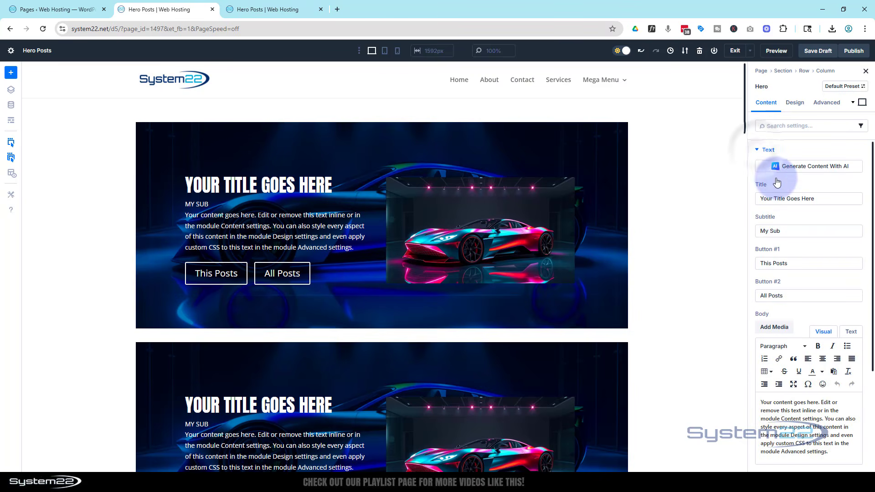
click(796, 264)
key(BackSpace)
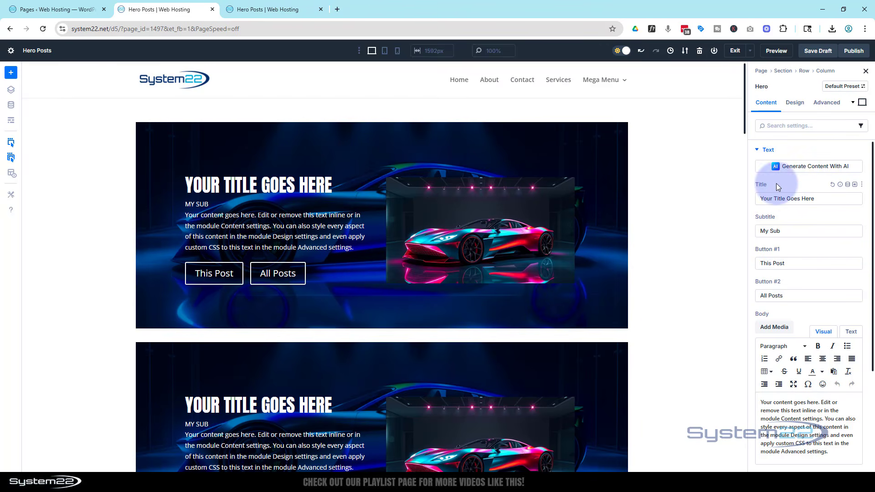
Assign the dynamic Loop Post Title to the Hero module's title, leaving the before, after and loop position values empty
click(848, 185)
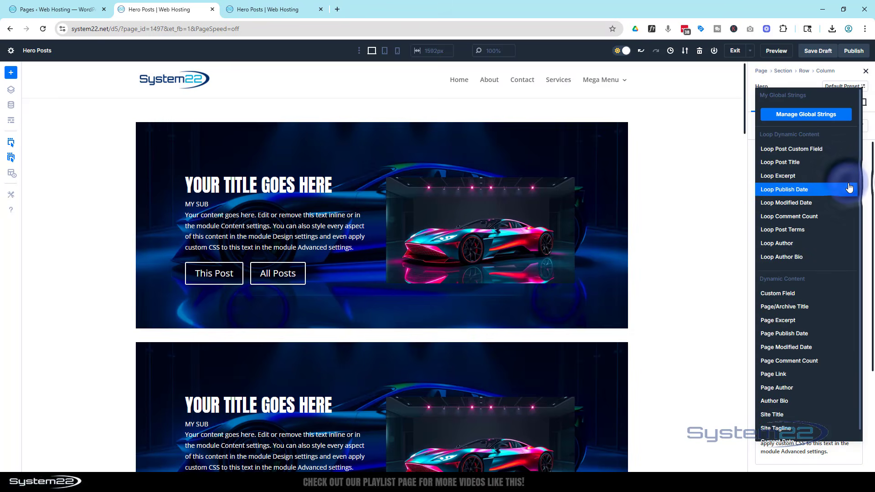
click(807, 164)
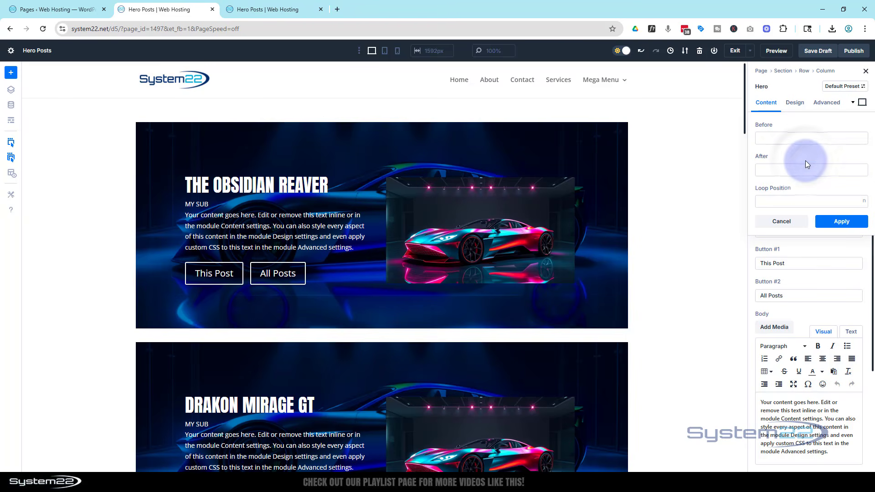
click(785, 139)
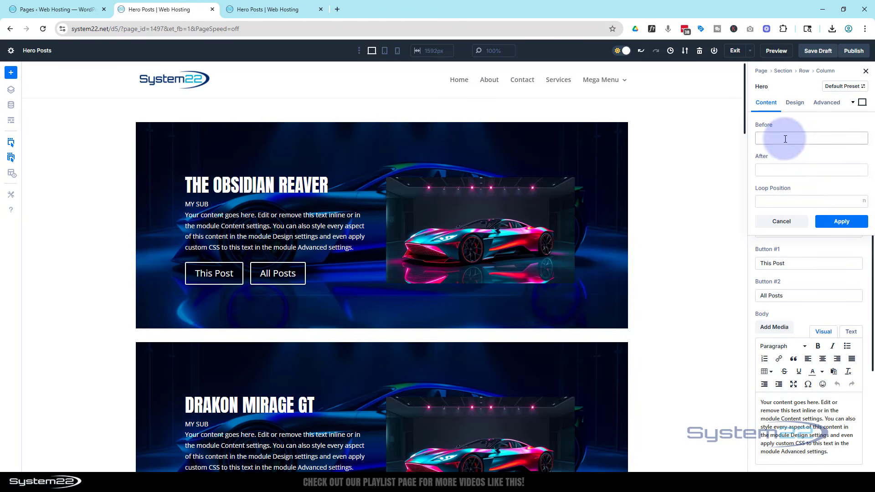
click(777, 171)
click(822, 203)
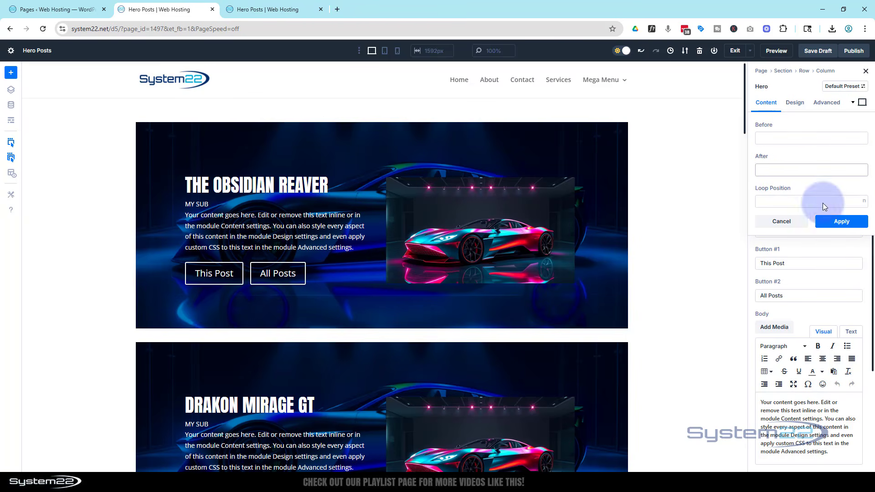
click(850, 230)
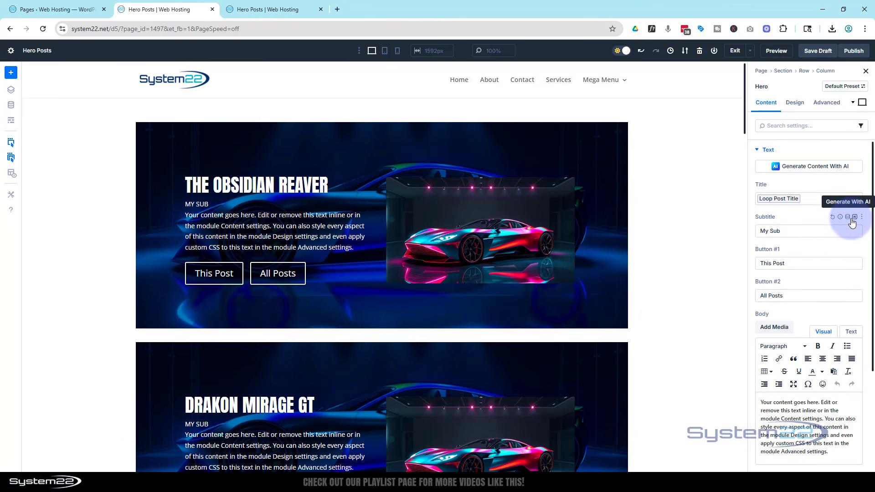
Assign the dynamic Loop Publish Date to the Hero module's subtitle and the dynamic Loop Excerpt to its body
click(848, 218)
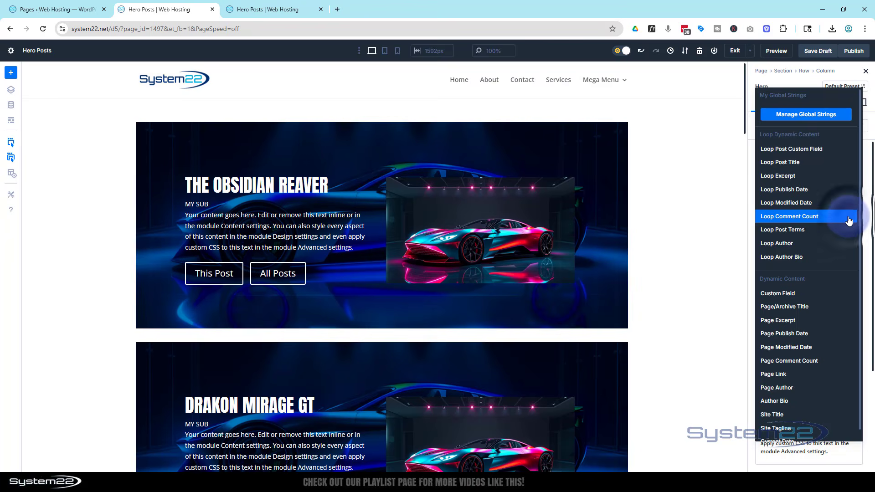
click(785, 191)
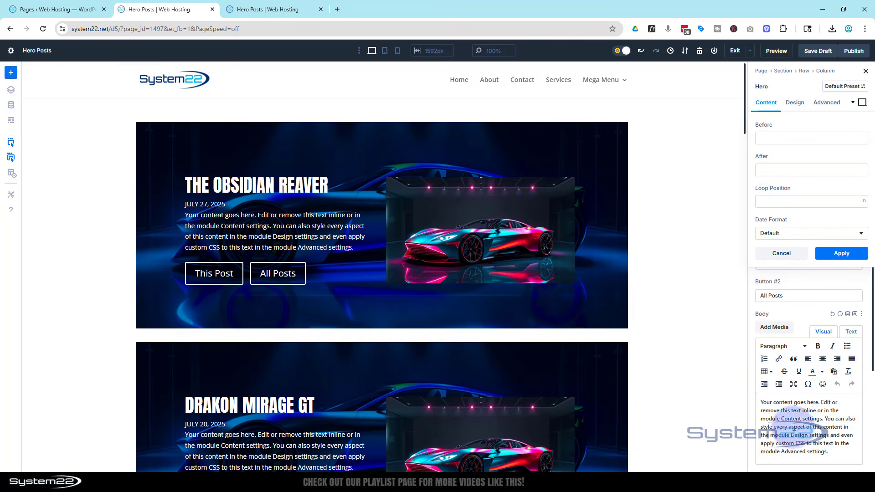
scroll(795, 427, down, 1)
scroll(798, 422, up, 1)
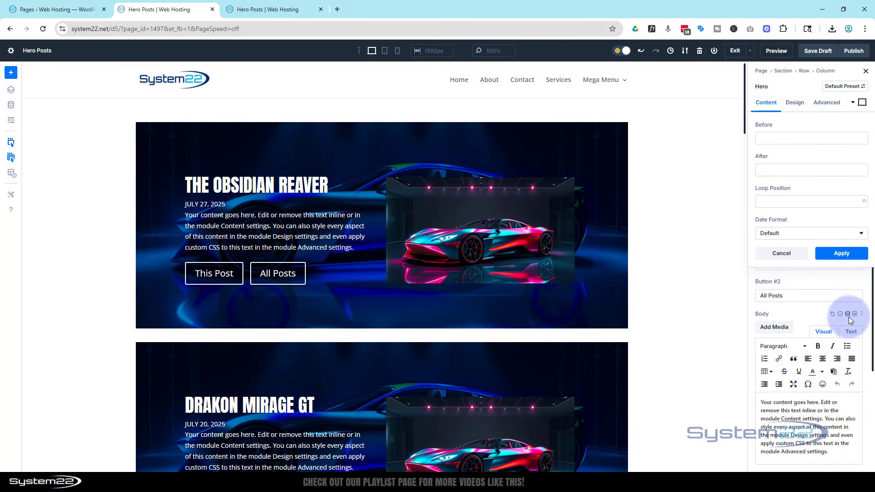
click(848, 315)
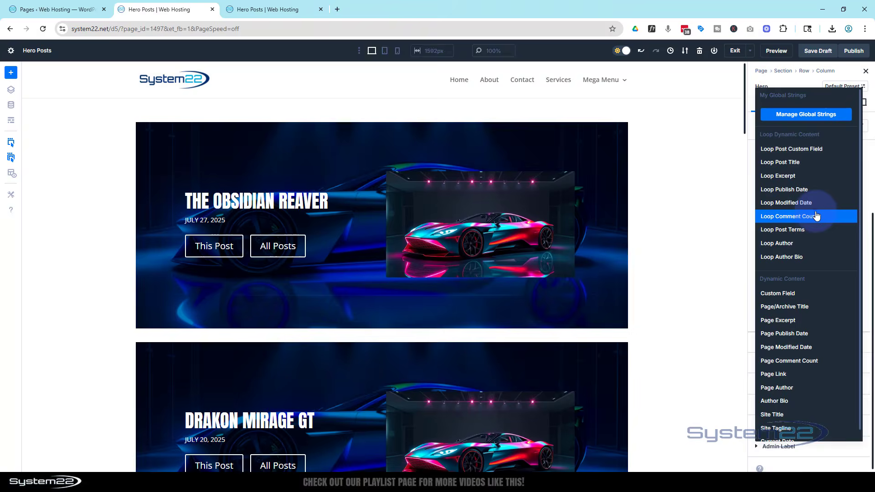
click(784, 176)
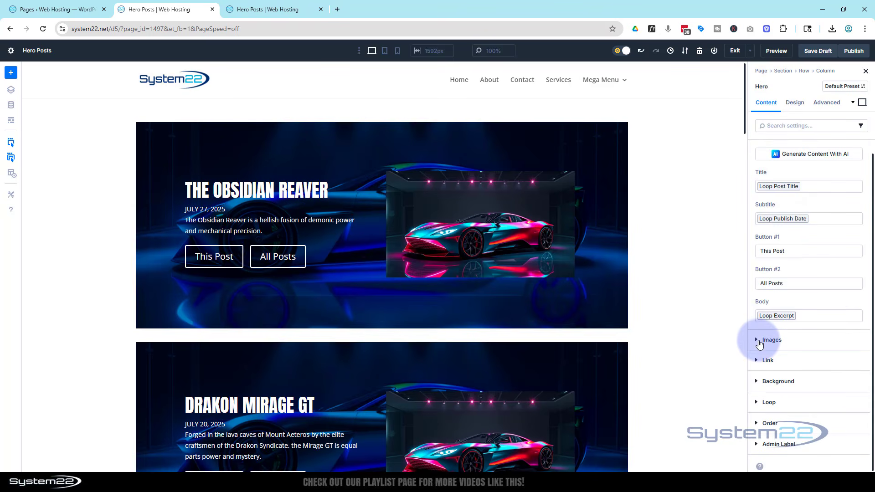
Assign the dynamic Loop Featured Image to the Hero module's header image, keeping the Large (1024×1024) thumbnail size
click(759, 342)
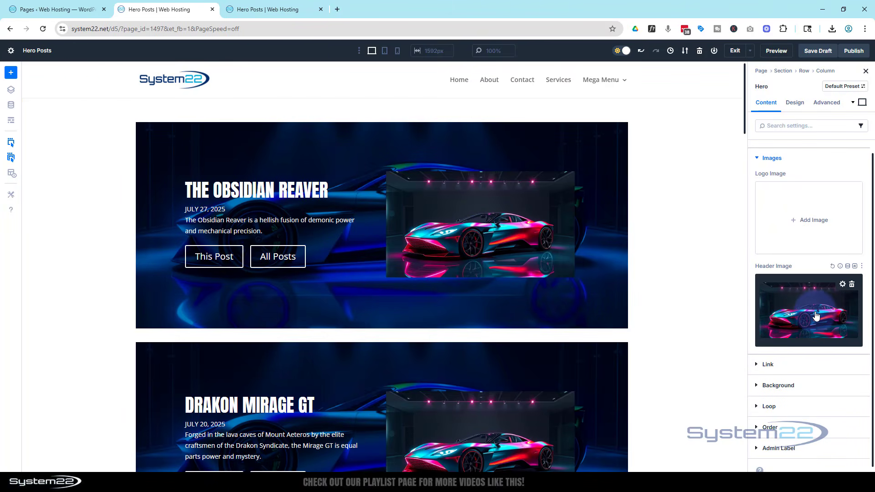
click(848, 268)
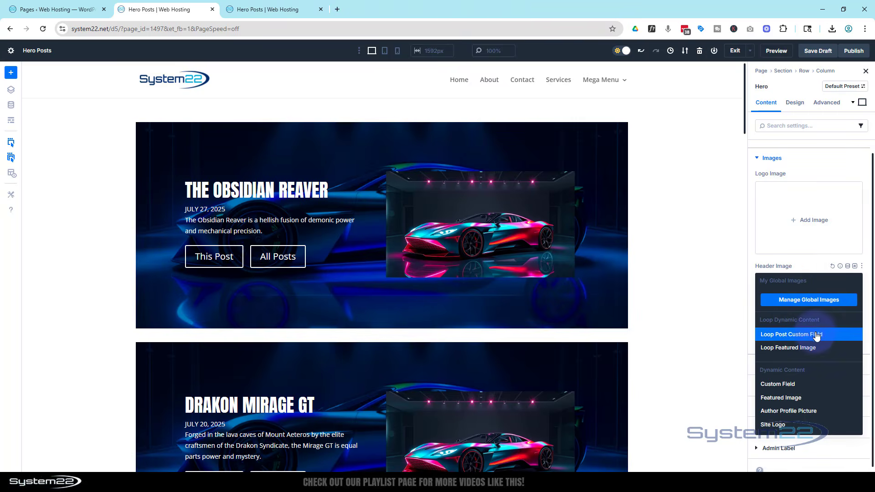
click(806, 348)
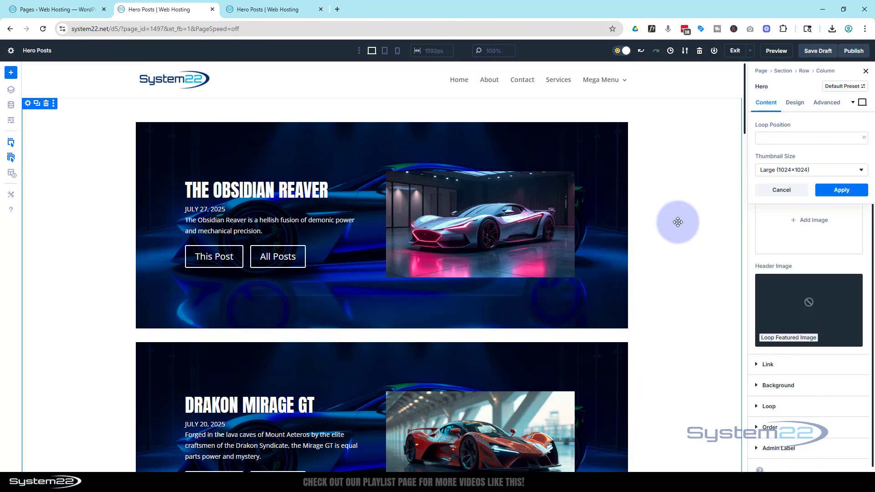
scroll(678, 222, down, 4)
scroll(679, 222, down, 7)
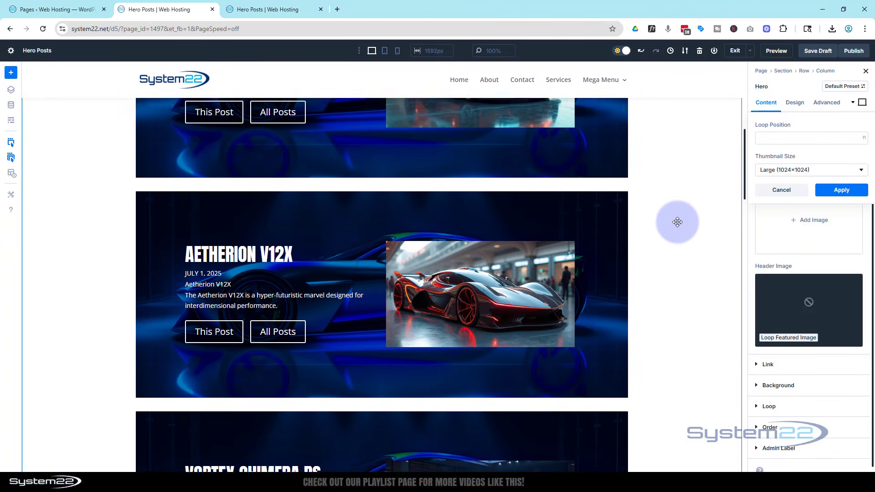
scroll(677, 224, up, 4)
scroll(678, 224, up, 8)
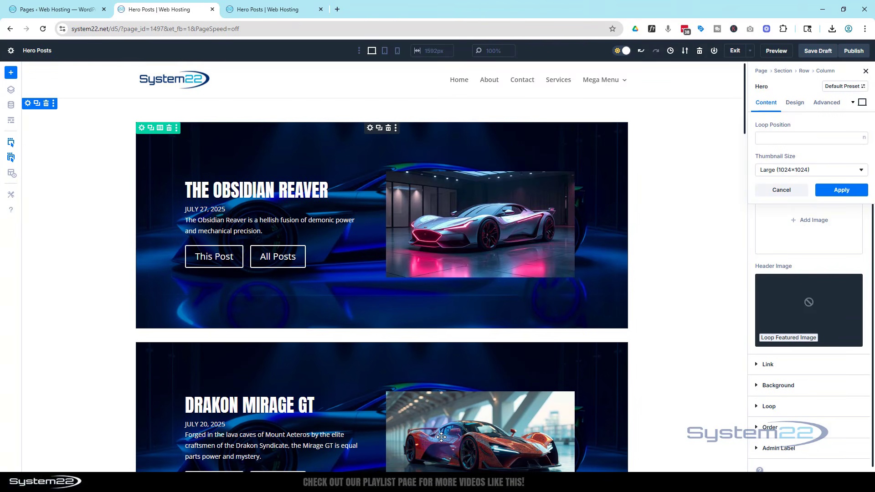
click(710, 365)
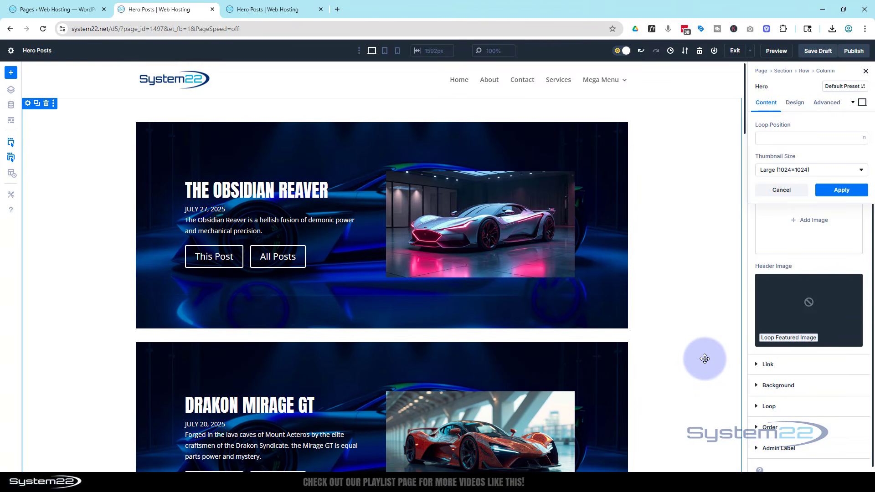
Assign the dynamic Loop Featured Image to the Hero module's background image, keeping the Large (1024×1024) thumbnail size, and check the looped posts
click(755, 391)
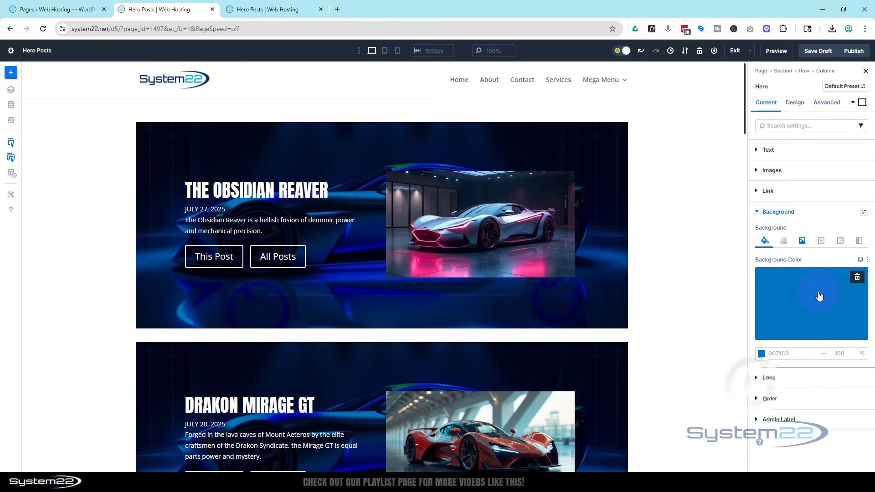
click(803, 244)
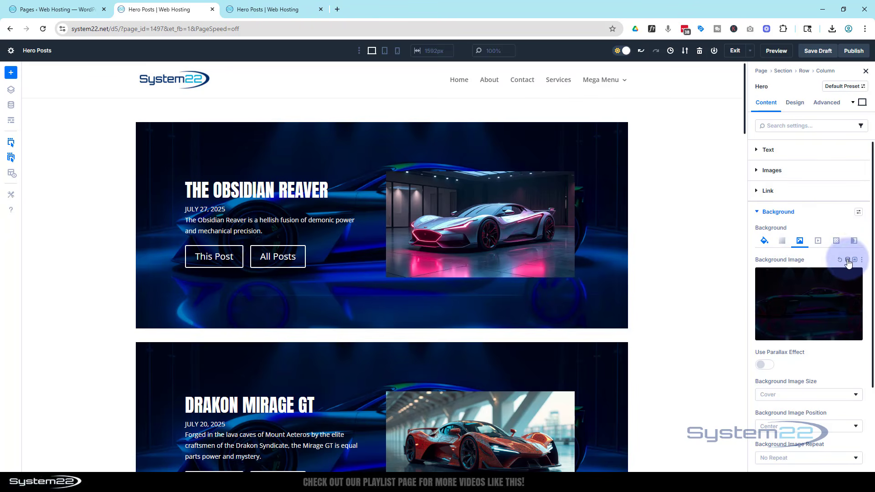
click(848, 261)
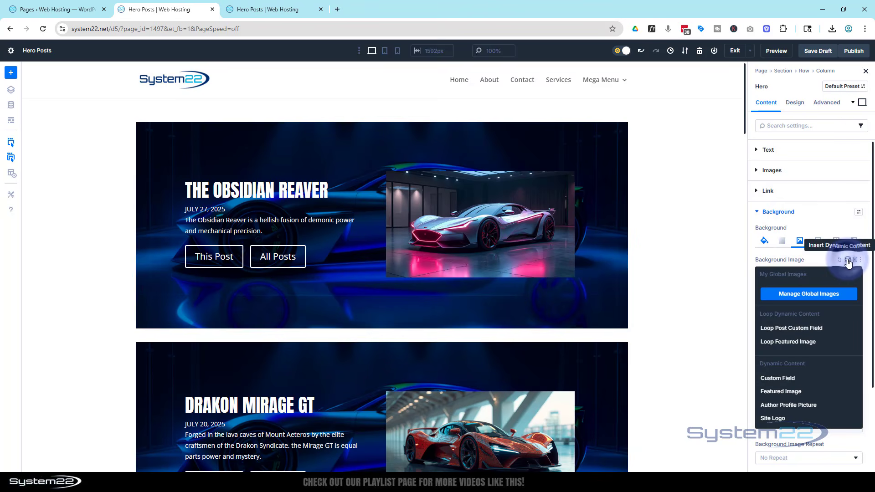
click(800, 342)
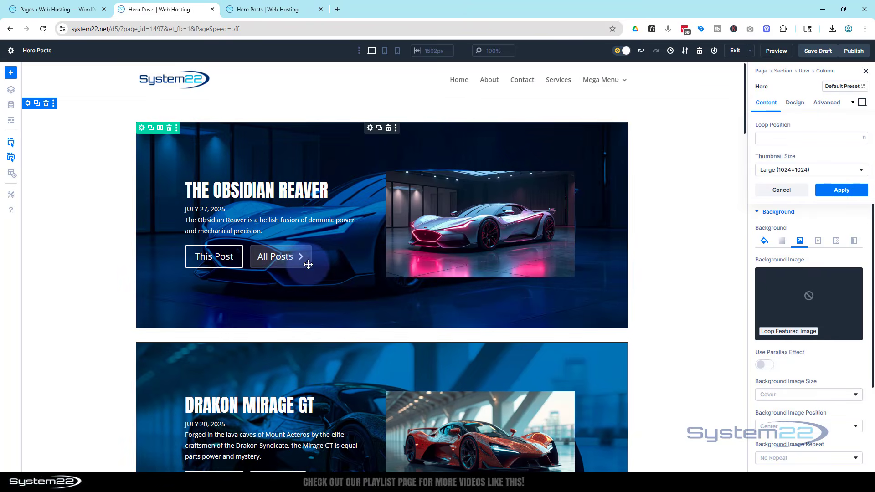
scroll(308, 264, down, 10)
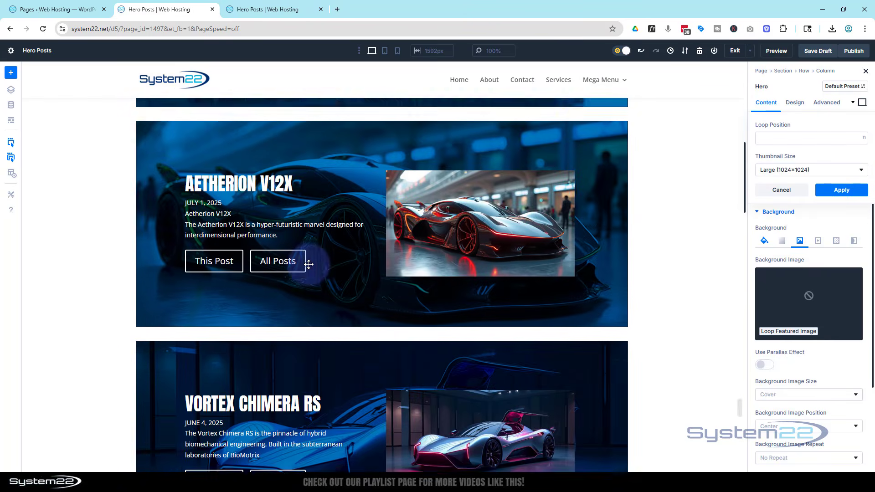
scroll(308, 264, down, 7)
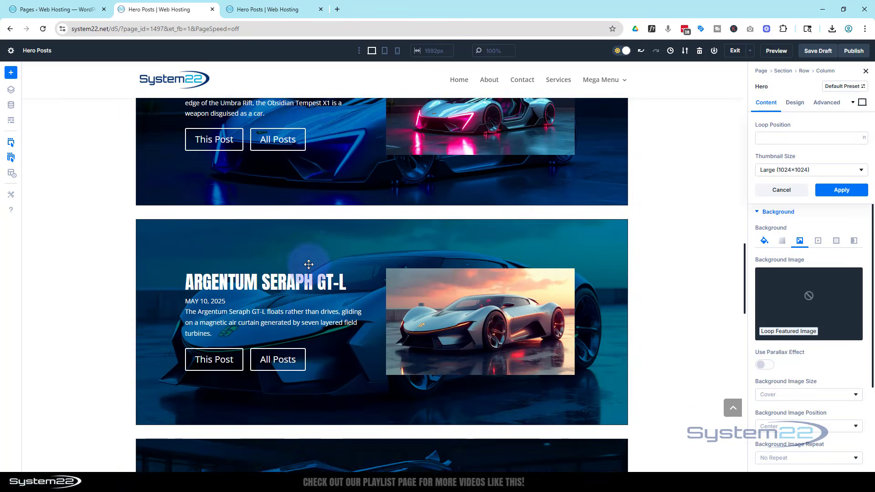
scroll(309, 264, down, 14)
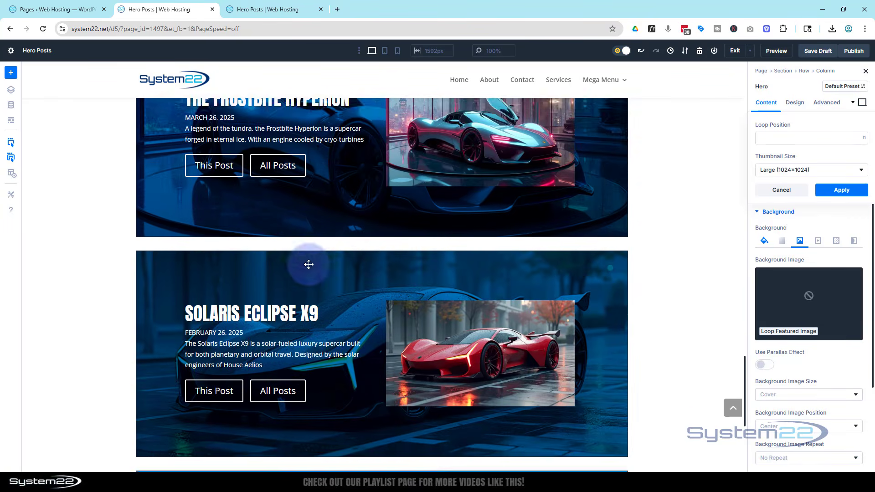
scroll(308, 264, down, 4)
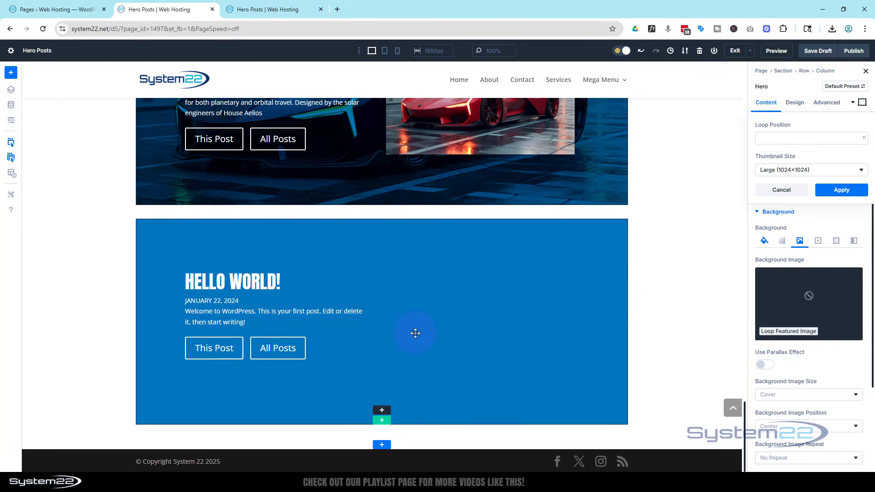
scroll(415, 333, up, 14)
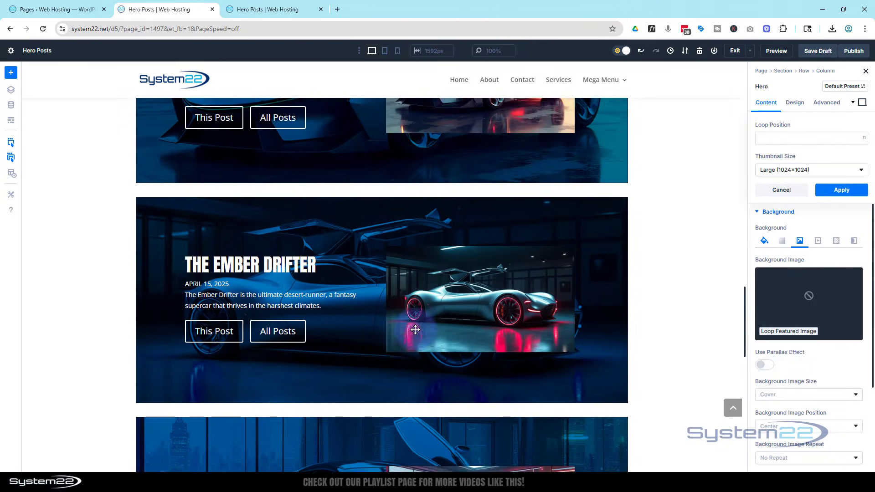
scroll(416, 330, up, 15)
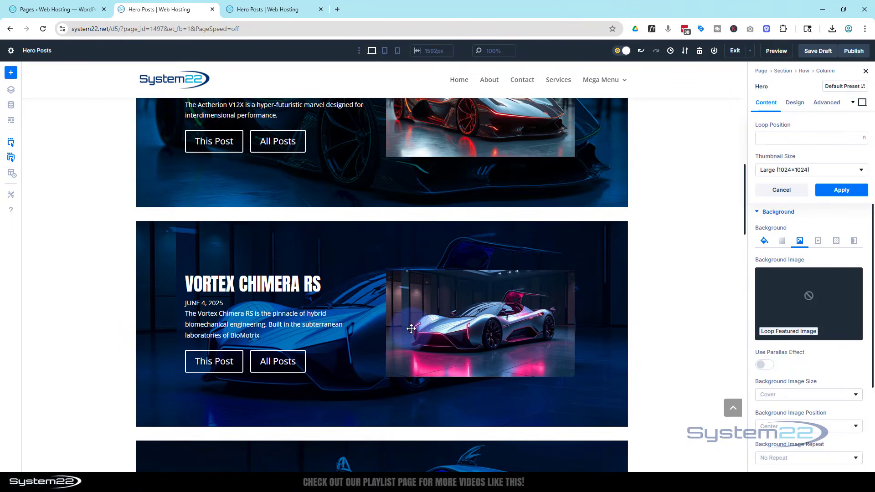
scroll(412, 329, up, 15)
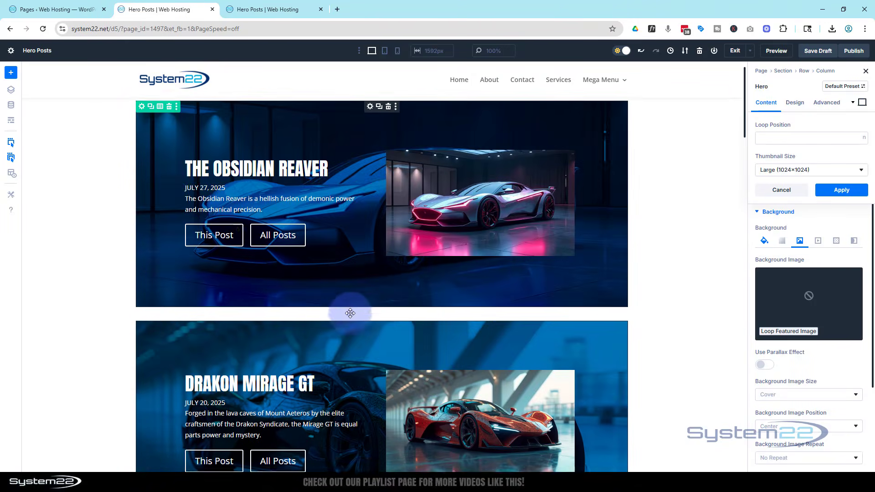
scroll(350, 313, up, 1)
click(842, 190)
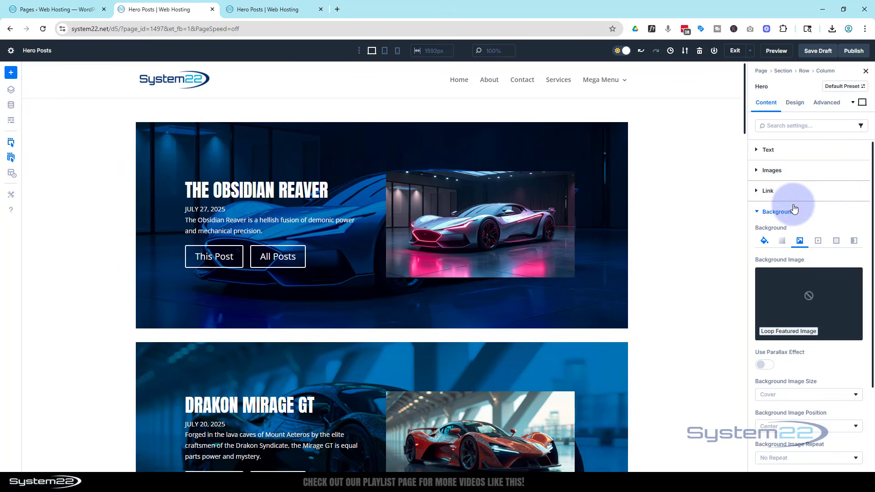
Limit the Hero module's loop to posts in the Supercars category and check the looped hero sections through the last post
click(759, 212)
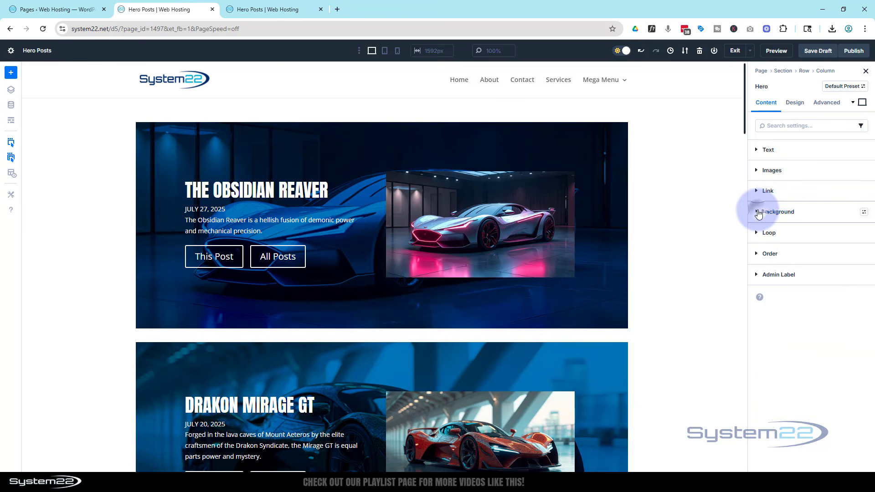
click(758, 234)
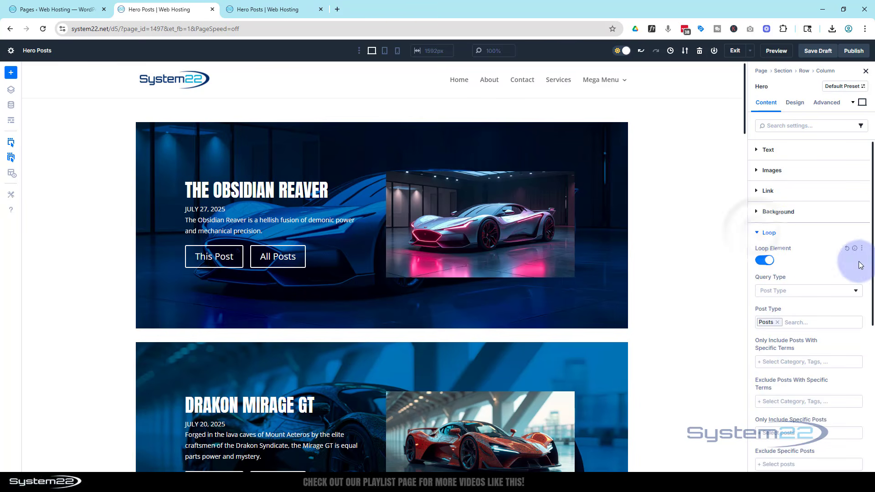
scroll(843, 325, down, 2)
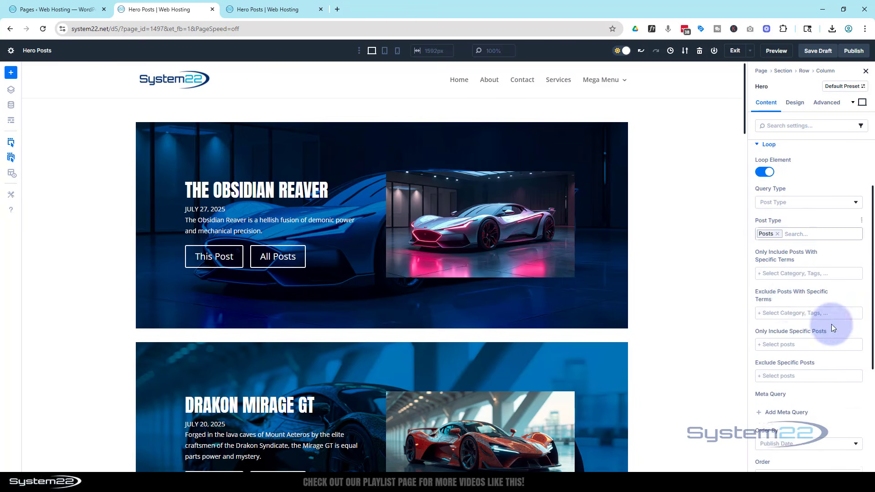
click(778, 273)
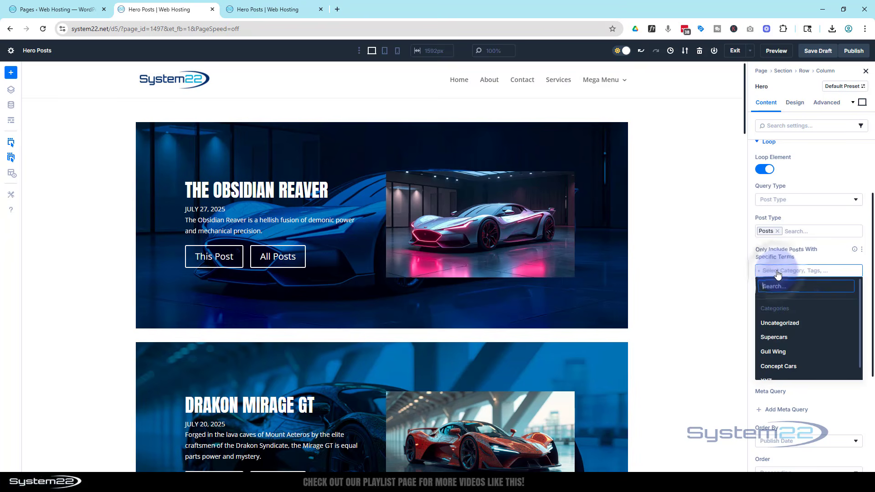
click(785, 340)
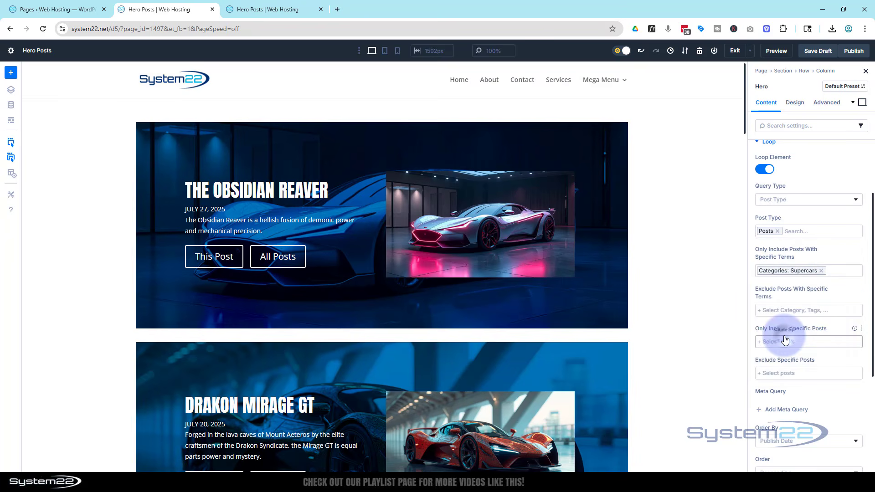
click(704, 318)
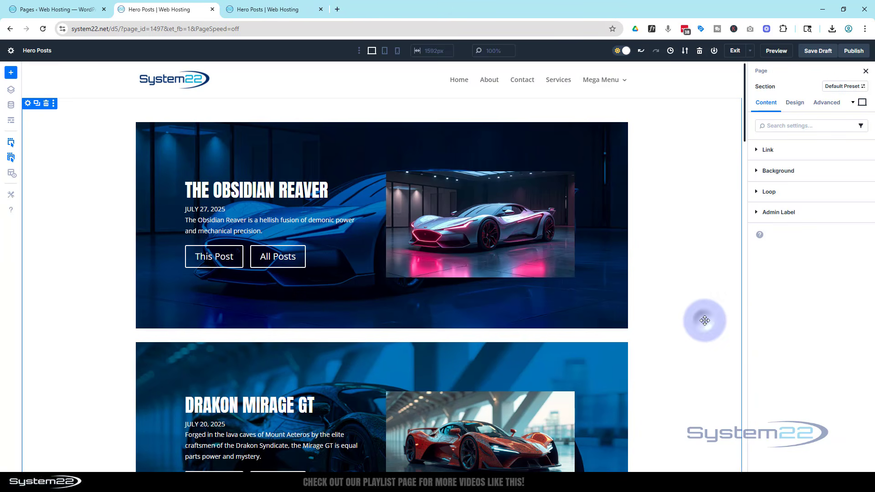
scroll(702, 296, down, 20)
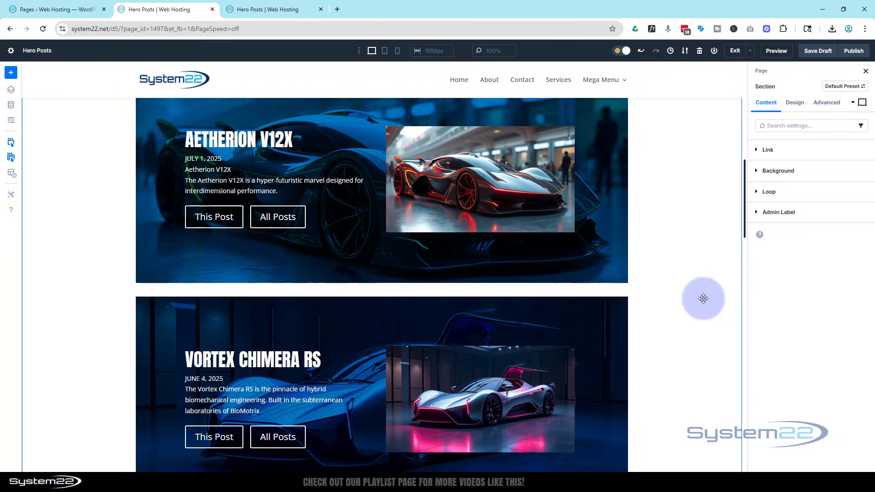
scroll(704, 300, down, 15)
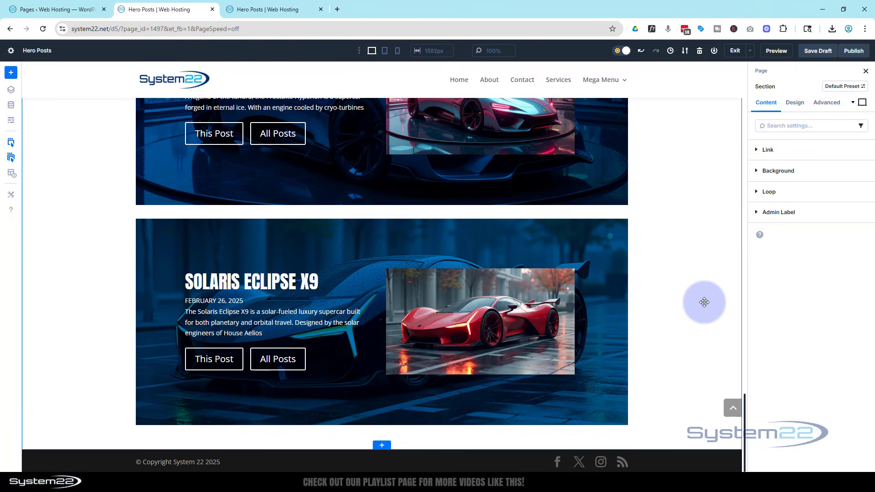
scroll(705, 302, up, 15)
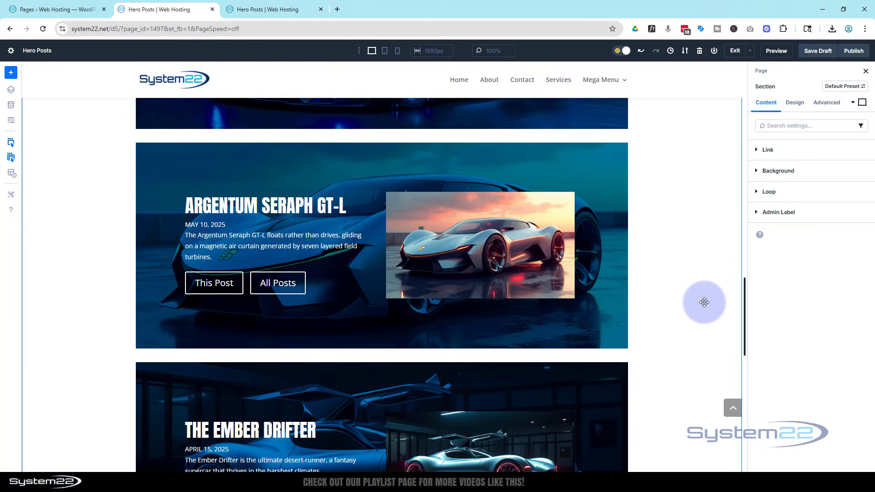
scroll(704, 302, up, 15)
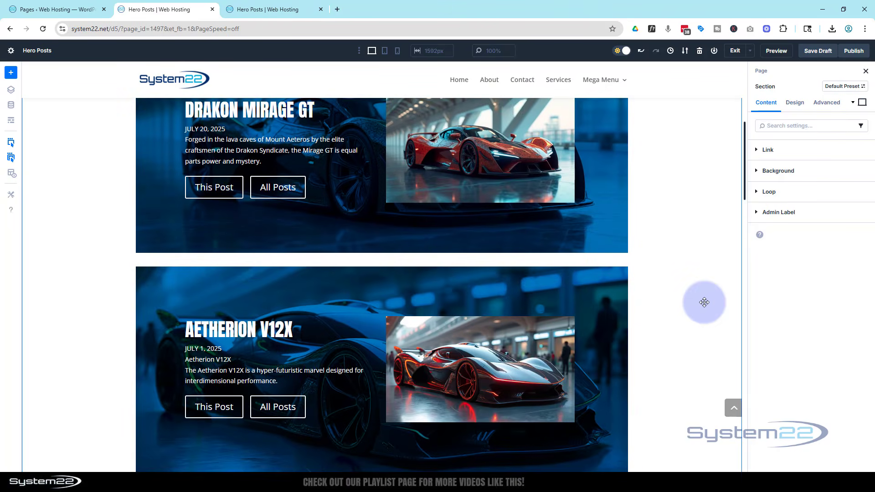
scroll(704, 302, up, 3)
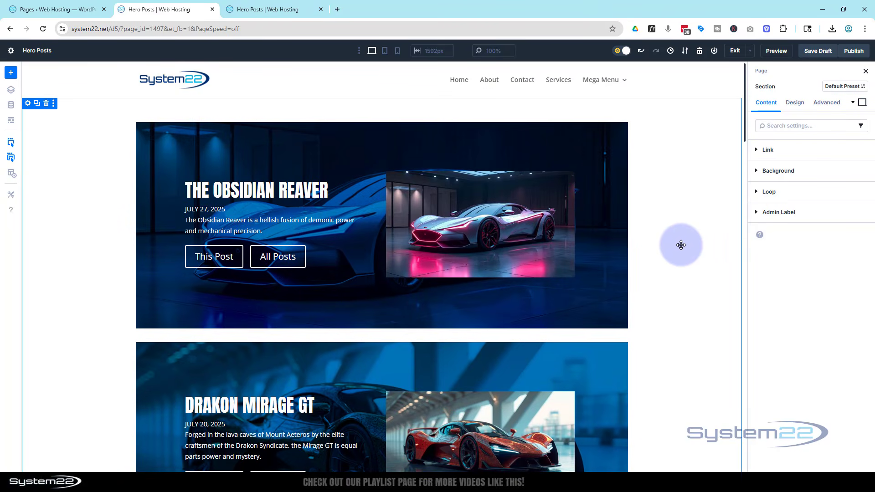
Try a post offset of 1 in the Hero module's loop settings, and reset the offset to its default
click(494, 146)
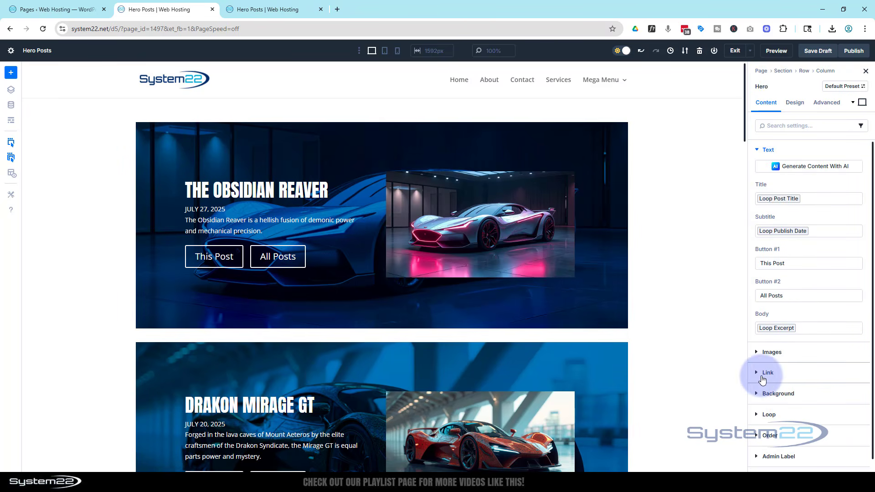
click(766, 415)
scroll(803, 335, down, 5)
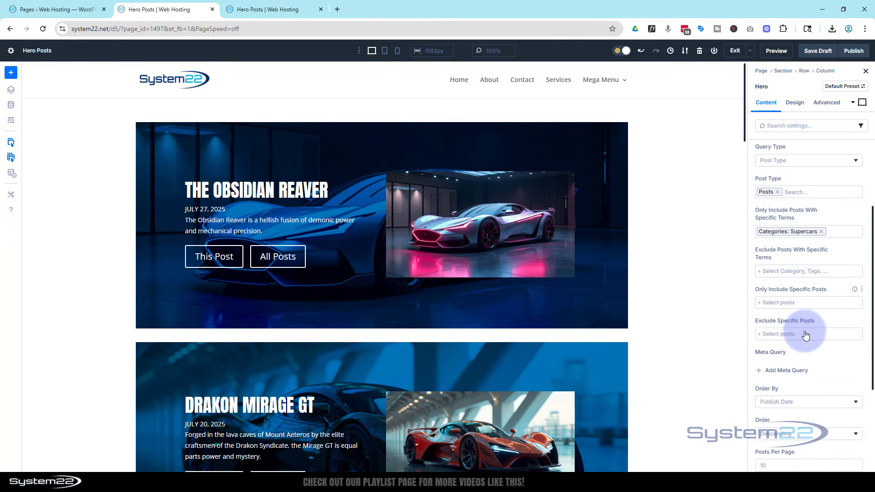
scroll(806, 336, down, 1)
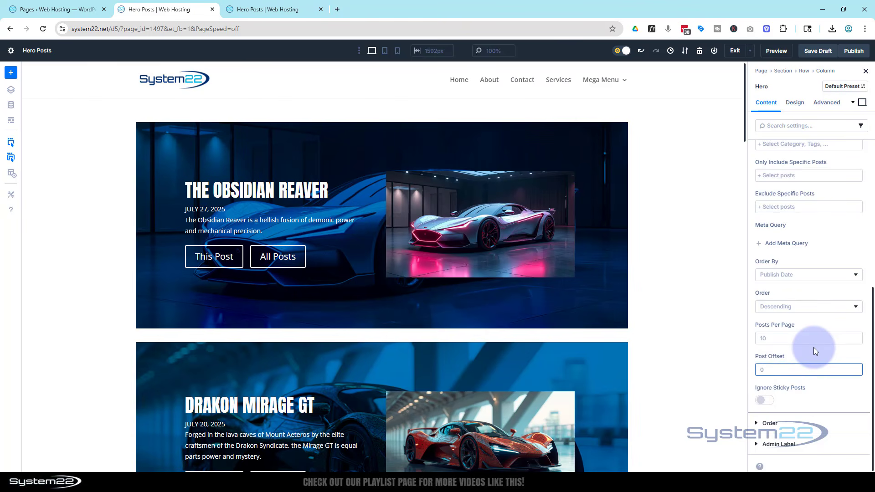
text(1)
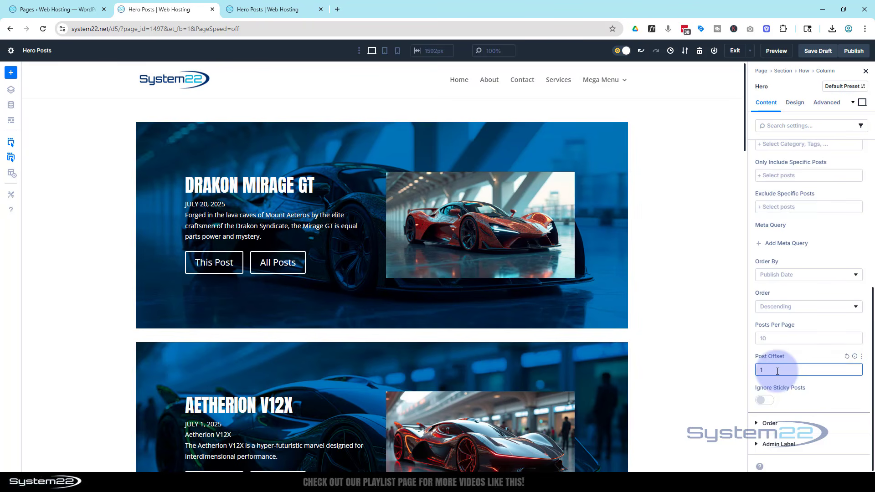
drag(777, 371, 754, 371)
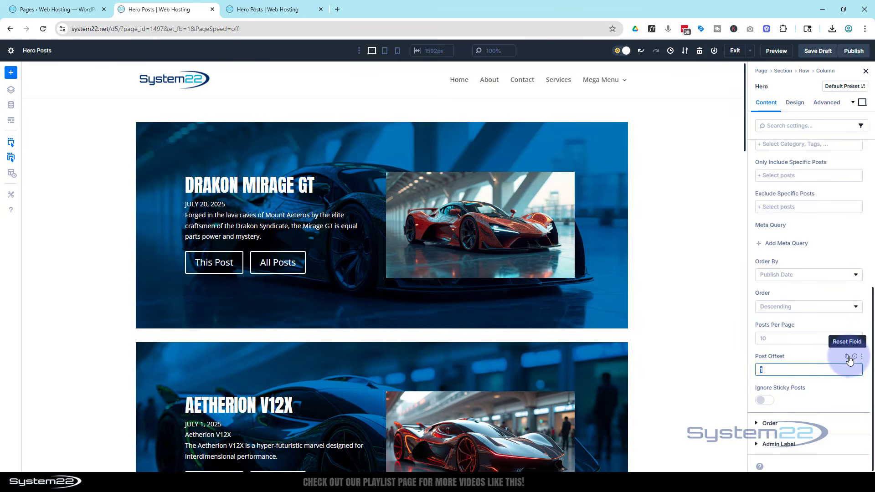
click(848, 357)
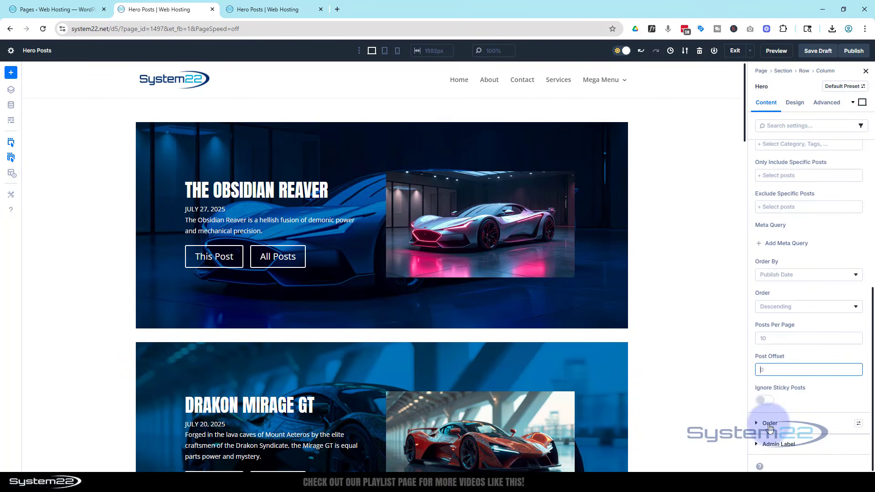
Preview the Hero Posts page and examine The Obsidian Reaver post reached through its hero's This Post link
click(770, 424)
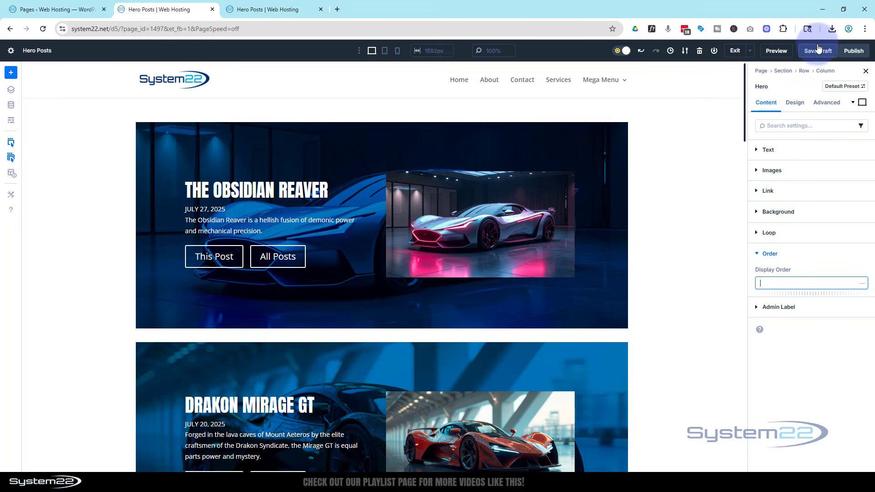
click(778, 51)
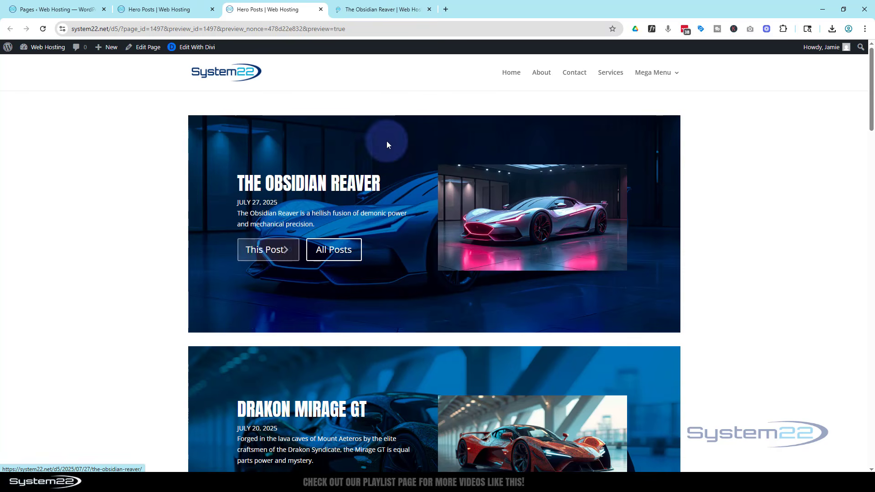
click(366, 17)
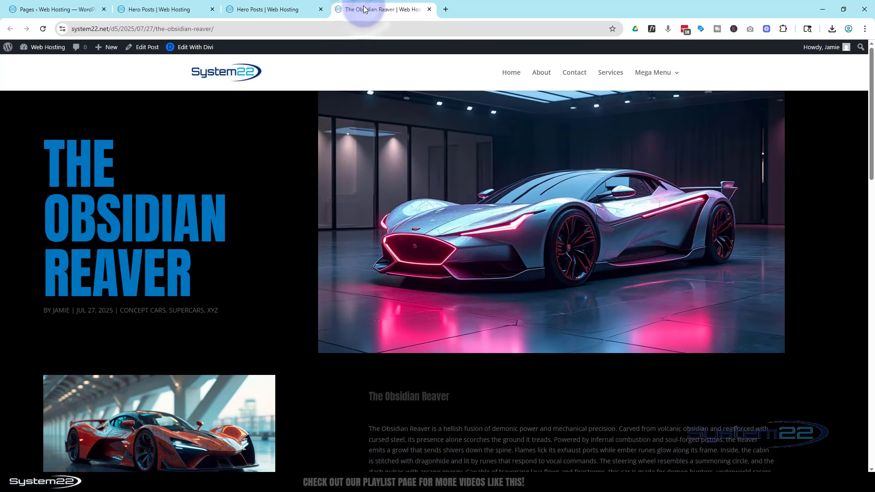
scroll(464, 240, down, 3)
scroll(475, 248, down, 12)
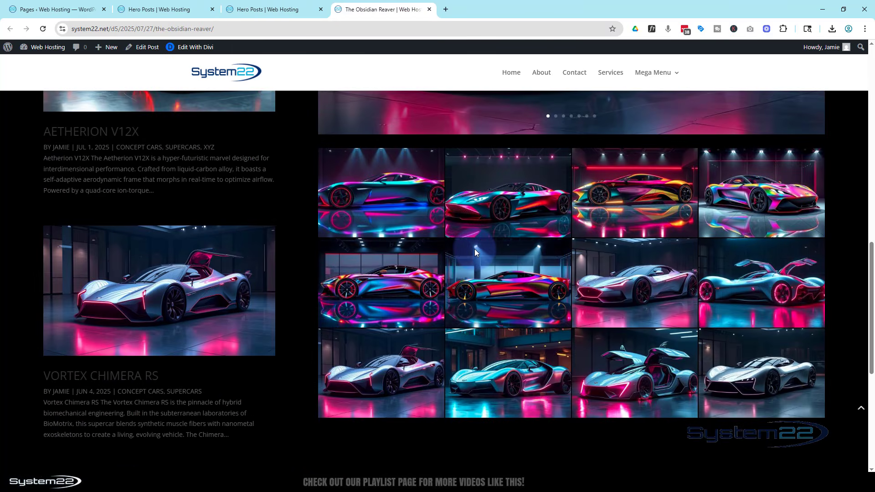
scroll(475, 250, down, 4)
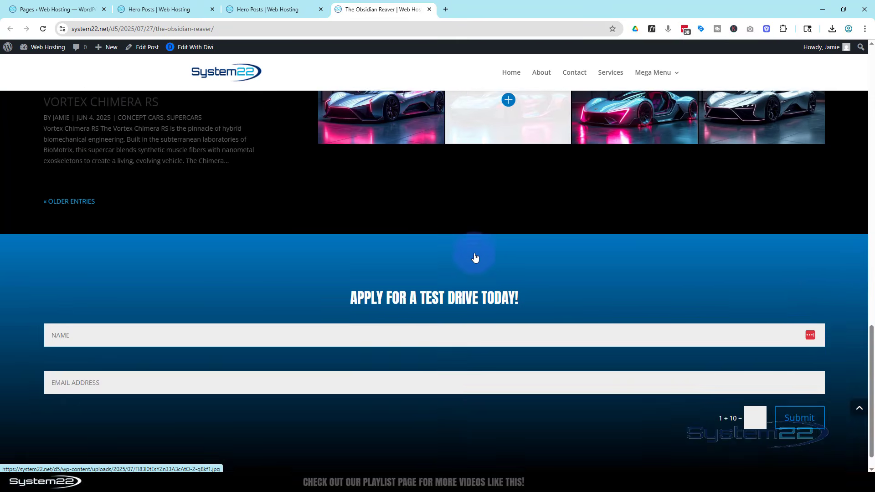
scroll(473, 257, up, 4)
scroll(474, 260, up, 15)
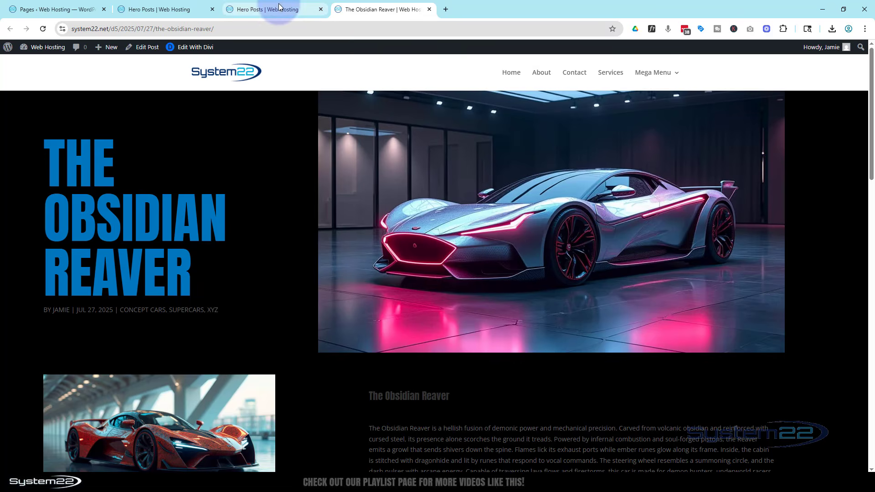
Test the All Posts link on The Obsidian Reaver hero and look through the Supercars page it opens
click(274, 10)
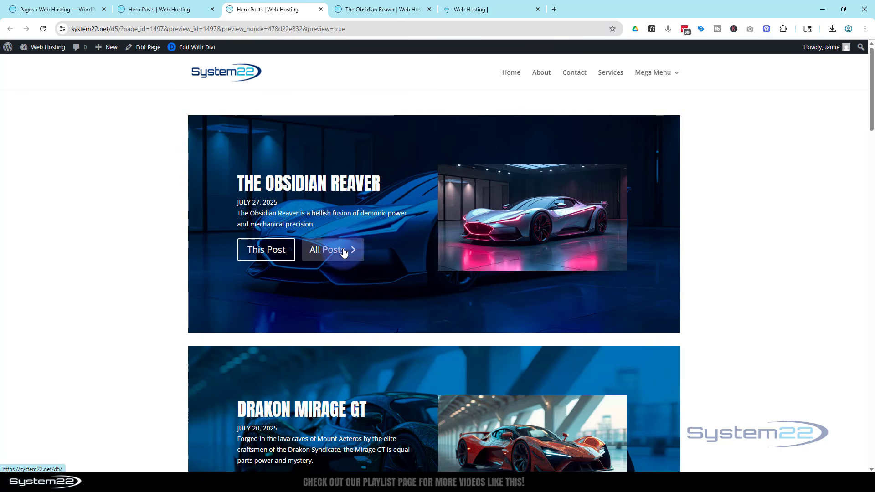
click(473, 7)
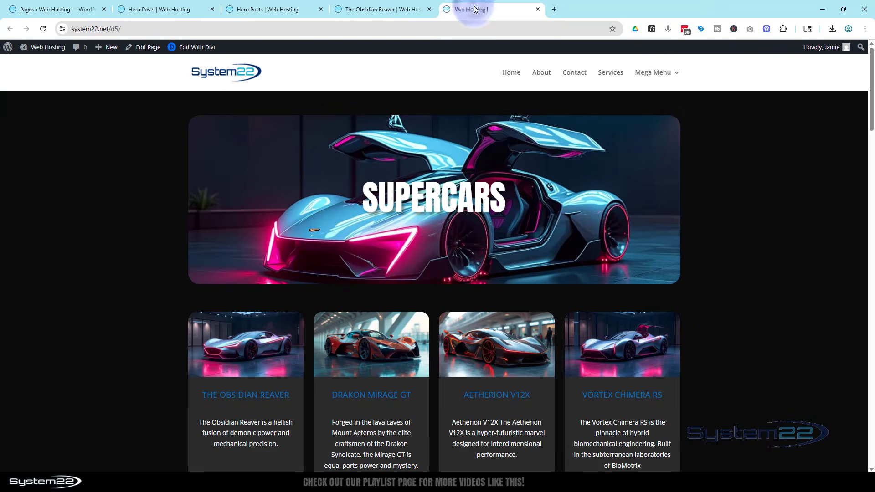
scroll(468, 203, down, 12)
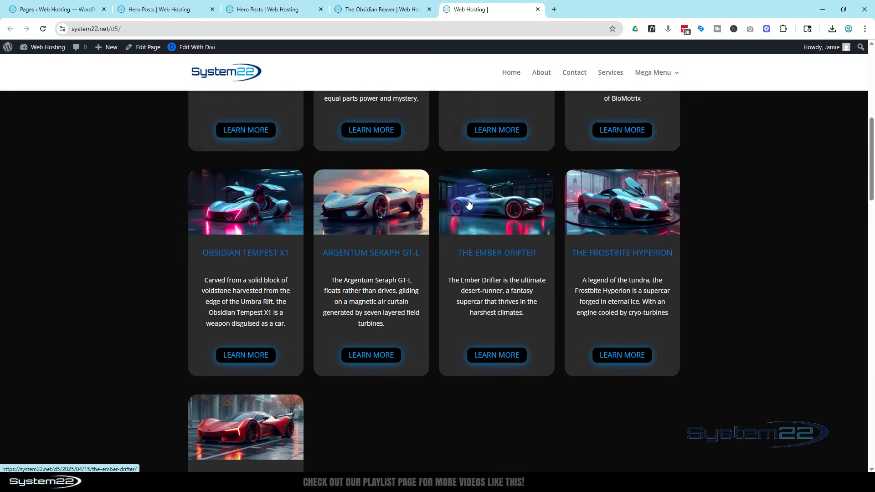
scroll(469, 203, up, 12)
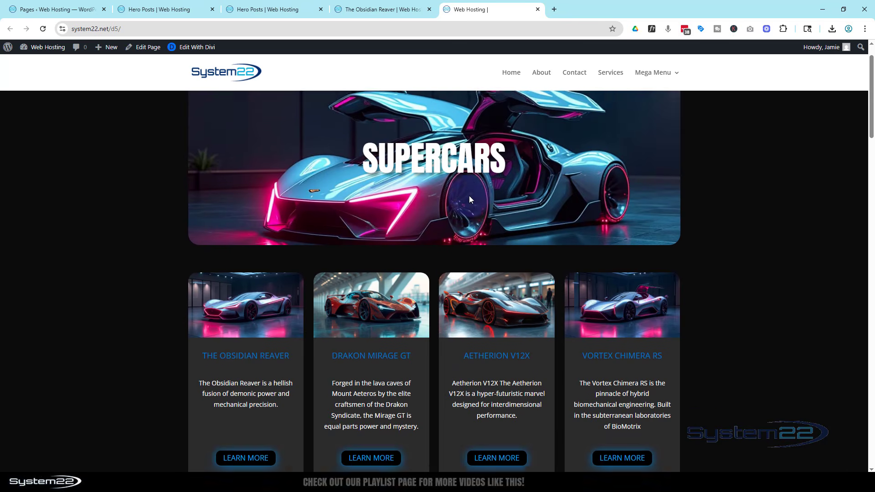
click(369, 10)
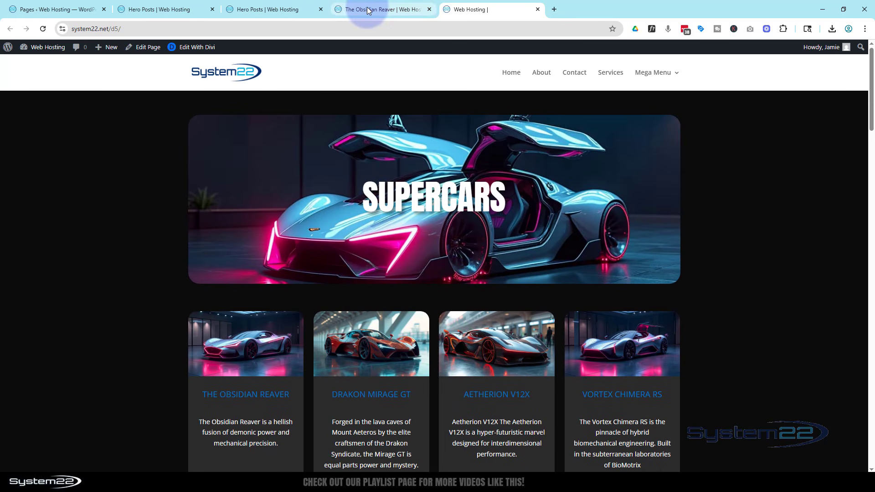
Test the This Post links of the Drakon Mirage GT and Argentum Seraph GT-L heroes, and return to the Hero Posts preview
click(271, 10)
scroll(485, 237, down, 5)
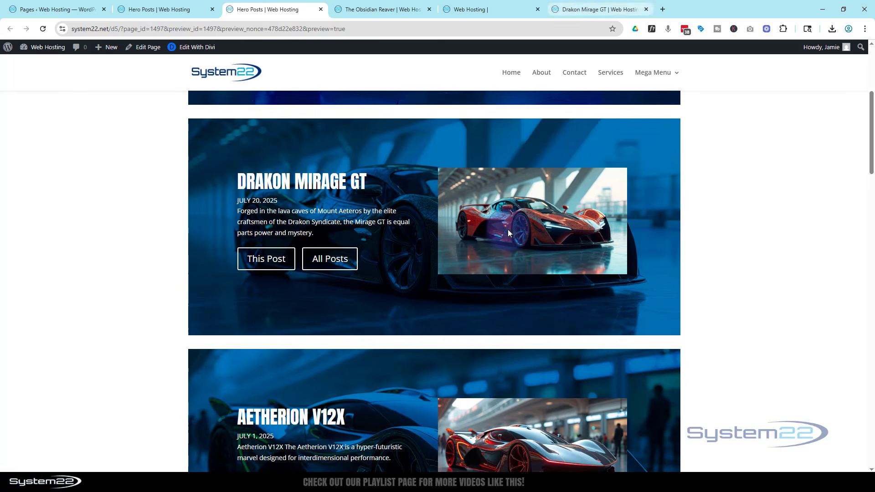
scroll(501, 238, down, 8)
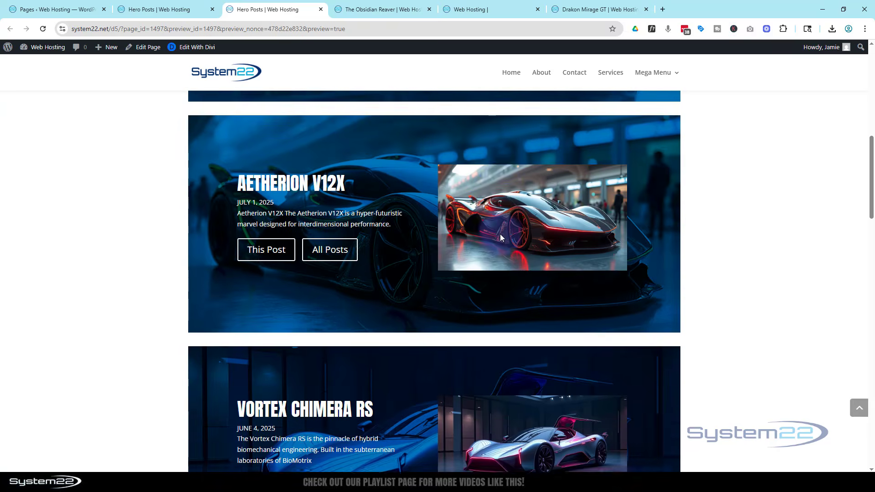
scroll(501, 238, down, 7)
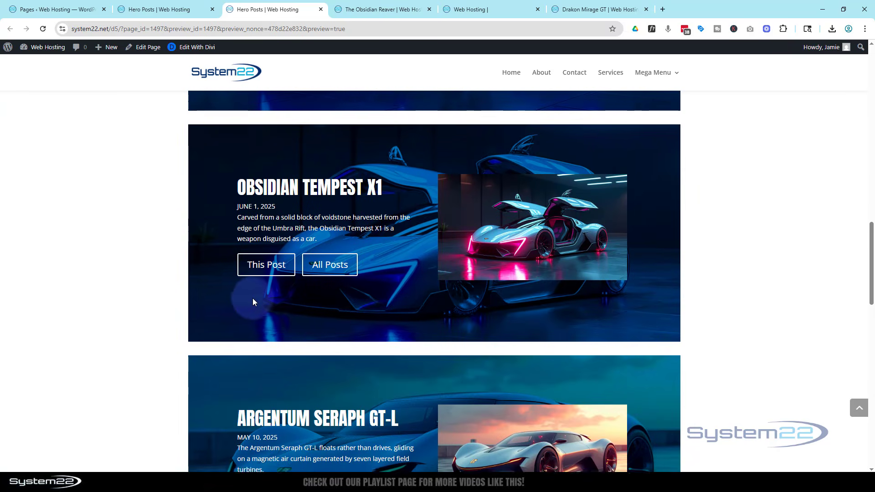
scroll(253, 299, down, 3)
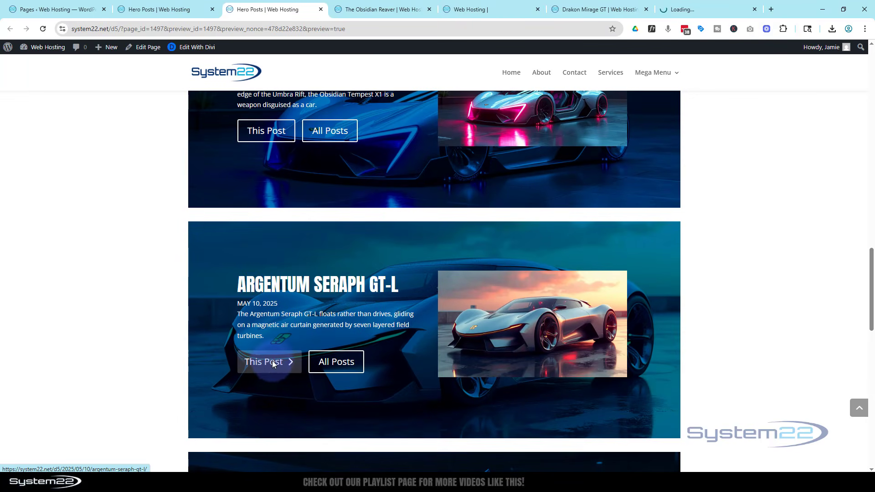
click(691, 11)
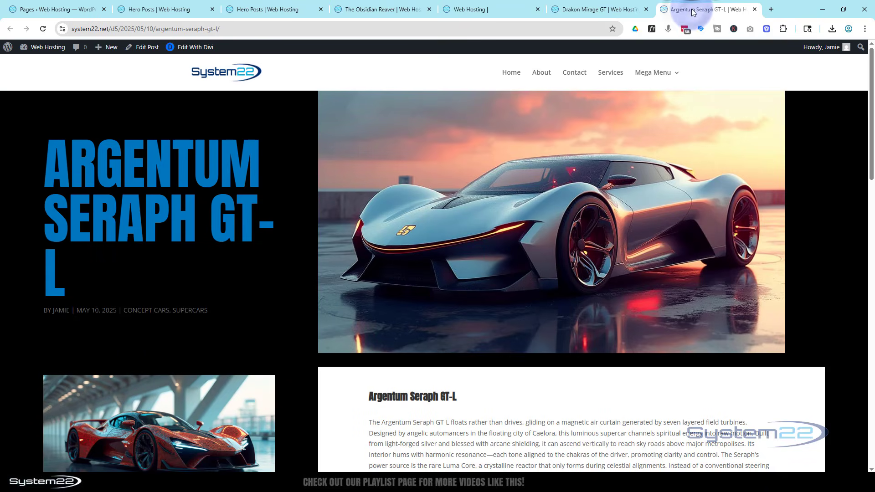
click(602, 8)
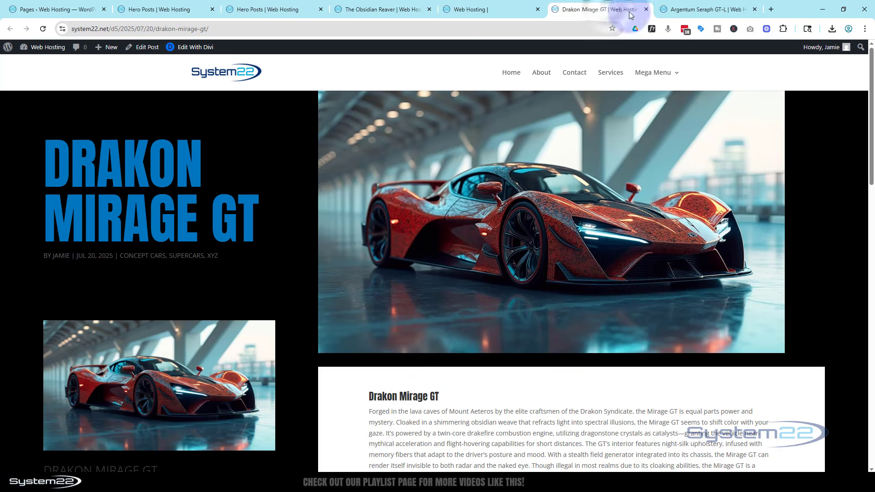
click(486, 8)
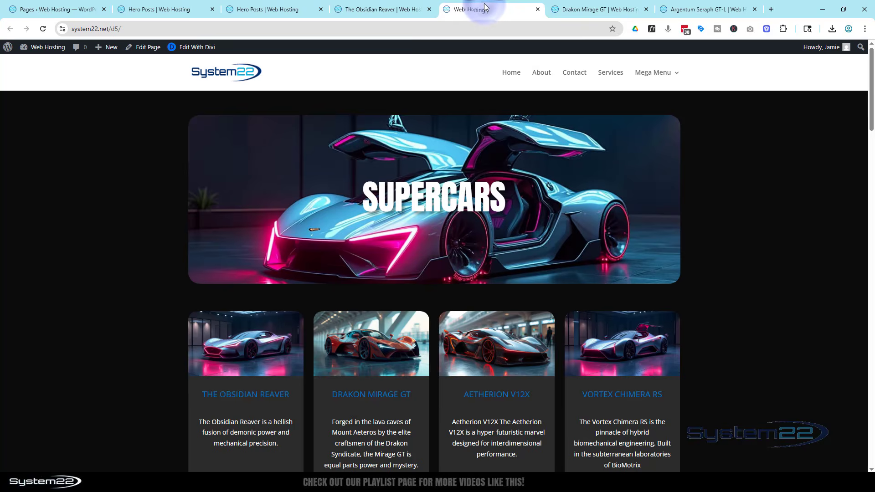
click(387, 9)
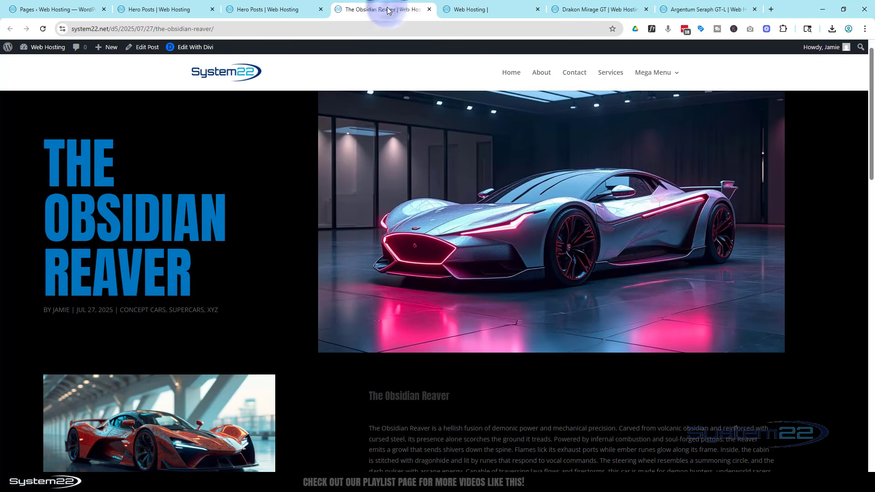
click(293, 10)
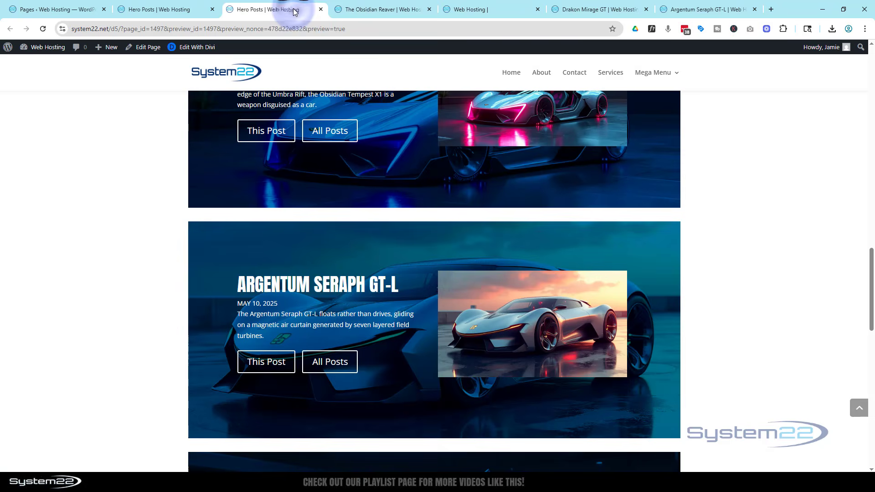
Review the looped hero sections in the Hero Posts preview, checking each post's title, date, excerpt and images
scroll(338, 274, up, 15)
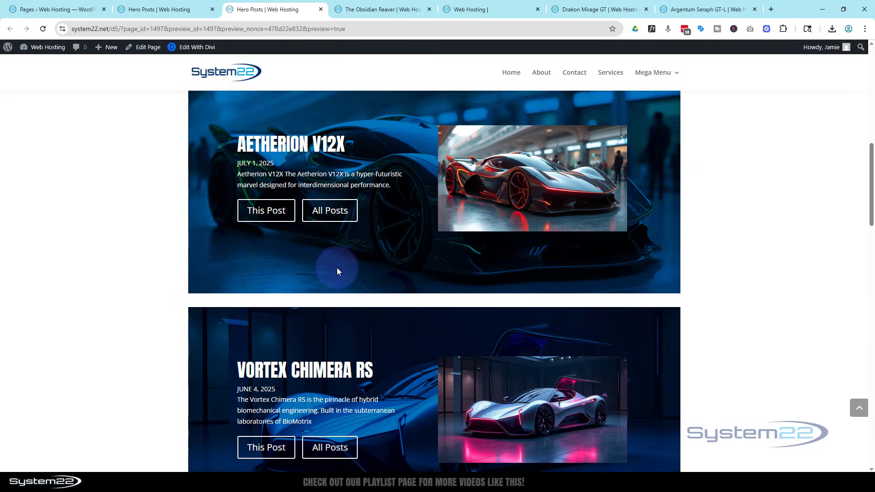
scroll(337, 267, up, 2)
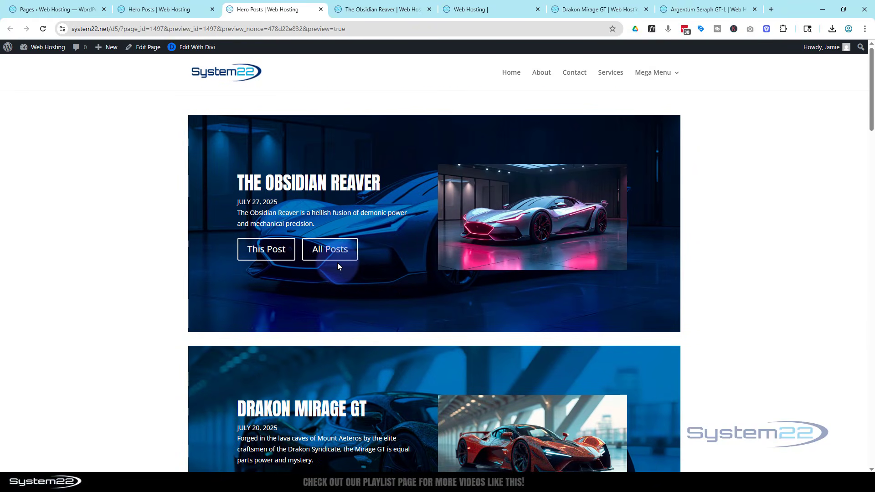
scroll(118, 299, down, 12)
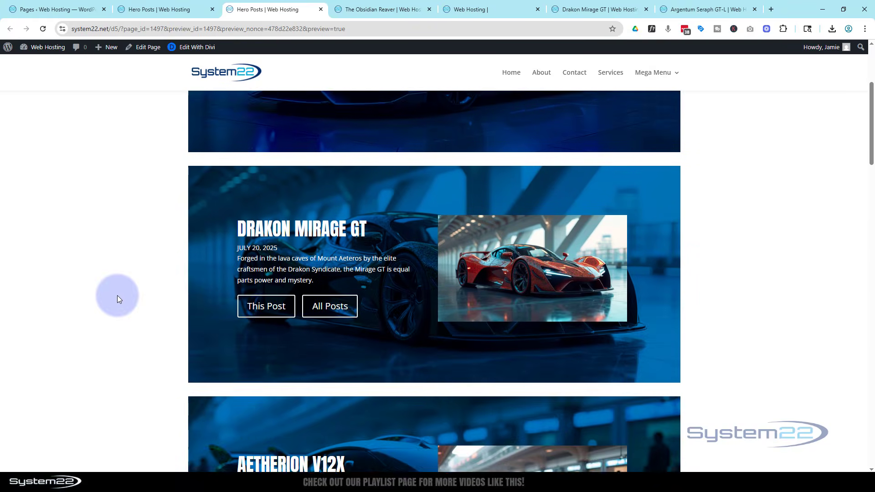
scroll(117, 299, down, 14)
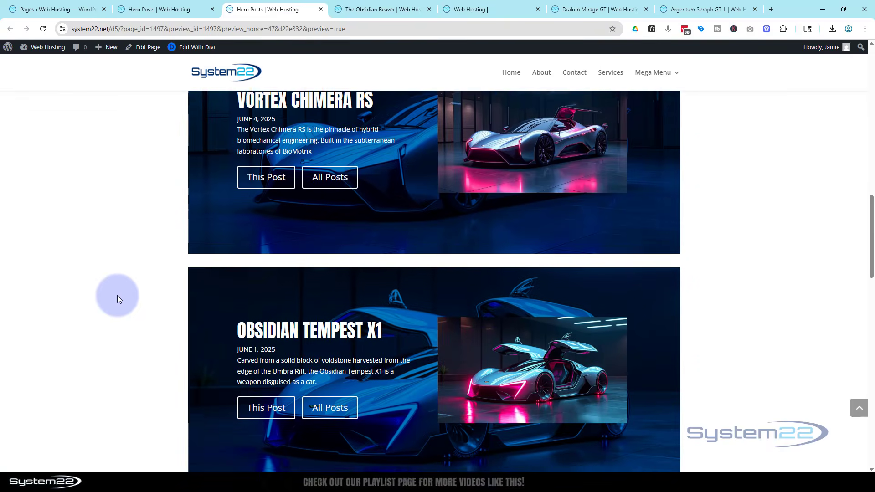
scroll(117, 299, up, 9)
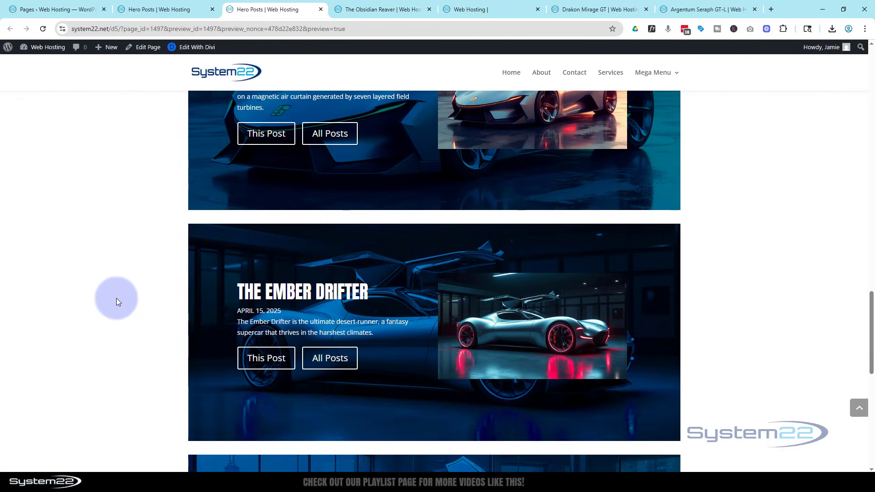
scroll(117, 298, up, 7)
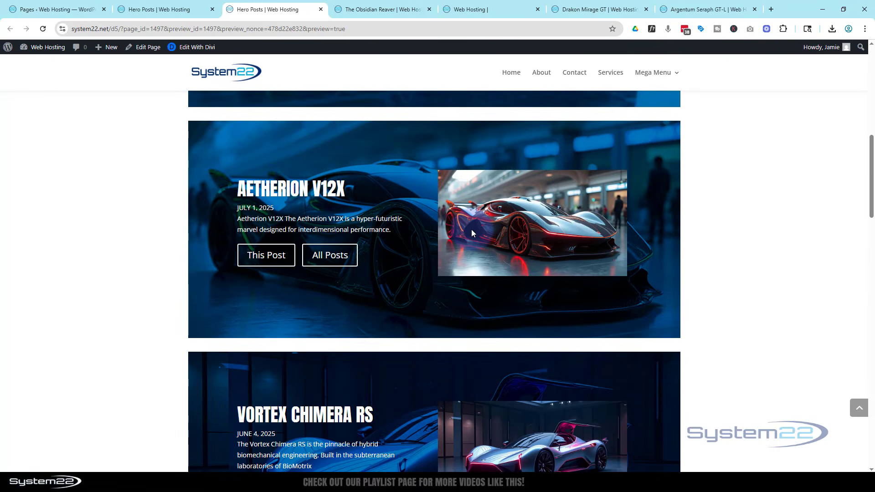
Check The Obsidian Reaver post's title, excerpt and featured image in its Divi page settings, and return to the Hero Posts builder
click(400, 10)
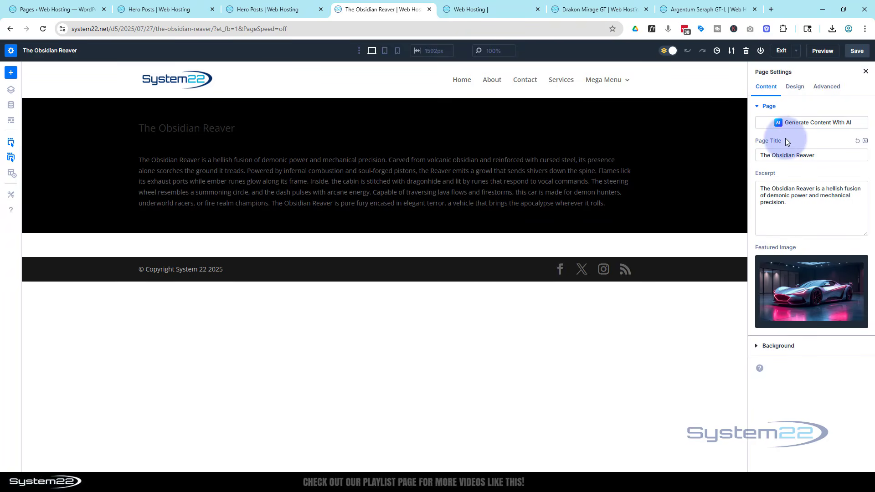
mouse_move(797, 302)
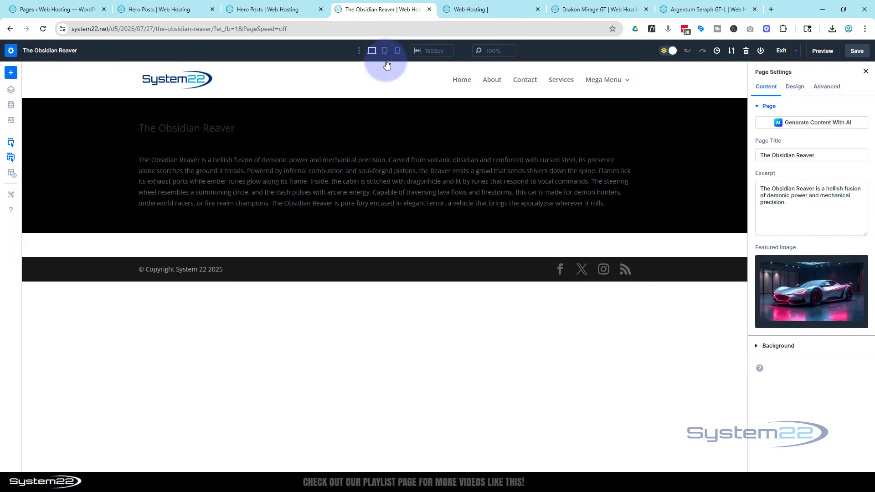
click(163, 10)
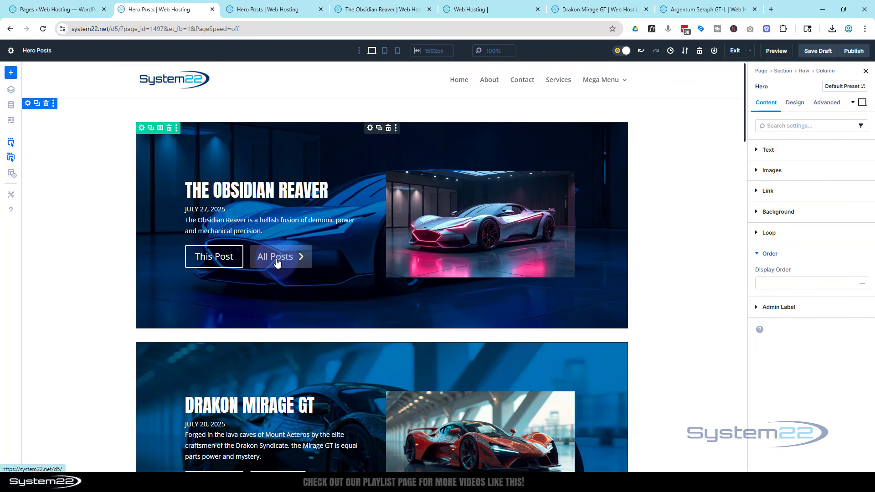
Review all looped heroes in the Hero Posts preview, from The Obsidian Reaver down to Solaris Eclipse X9 and back
click(271, 10)
scroll(140, 299, up, 15)
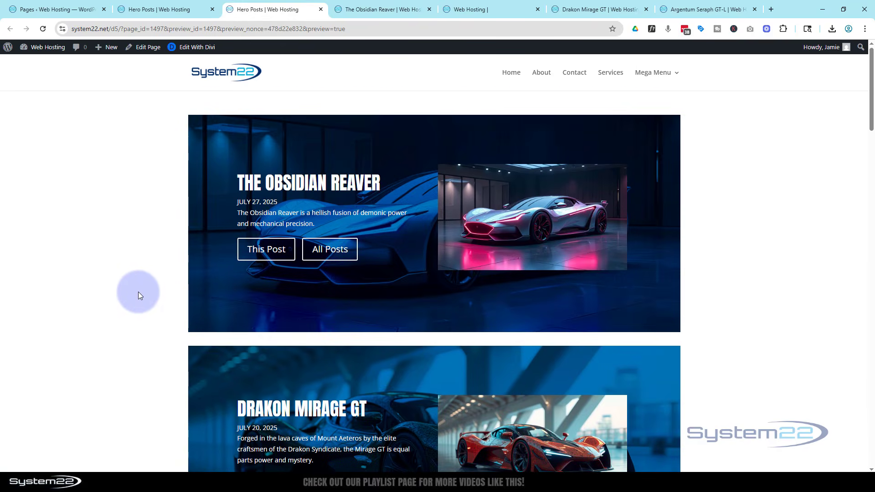
scroll(138, 291, down, 7)
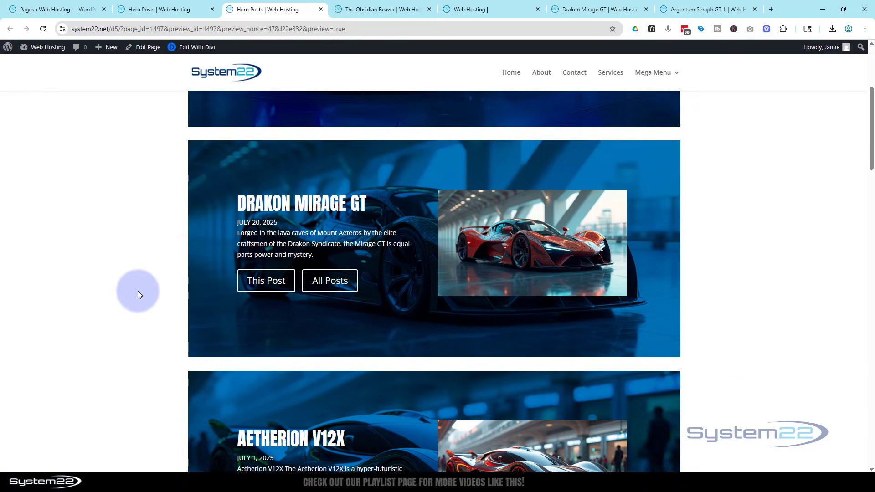
scroll(138, 291, down, 8)
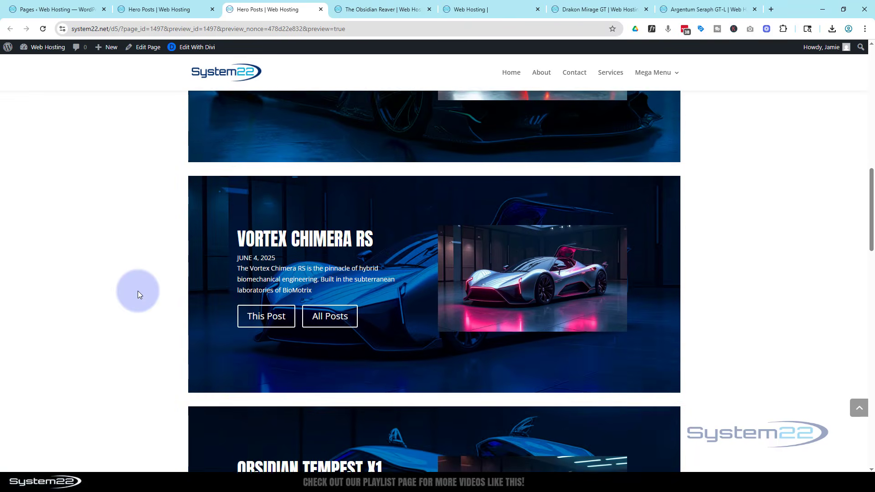
scroll(137, 291, down, 8)
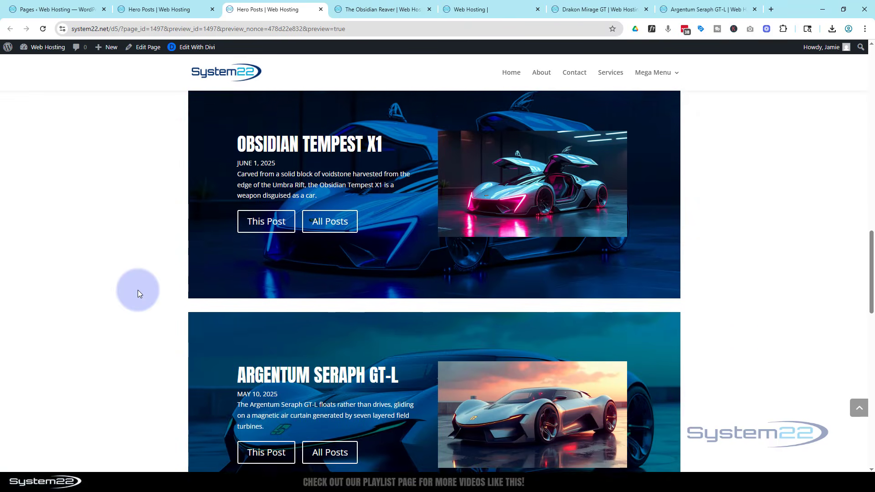
scroll(137, 294, down, 8)
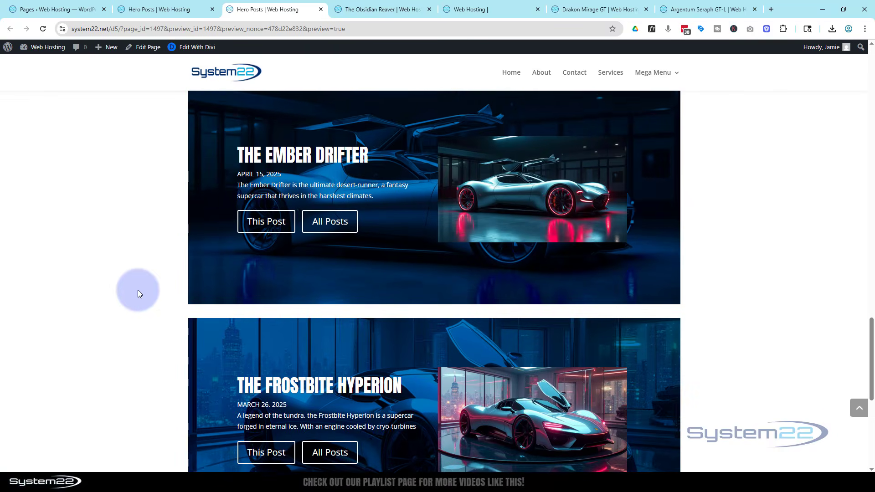
scroll(138, 293, down, 4)
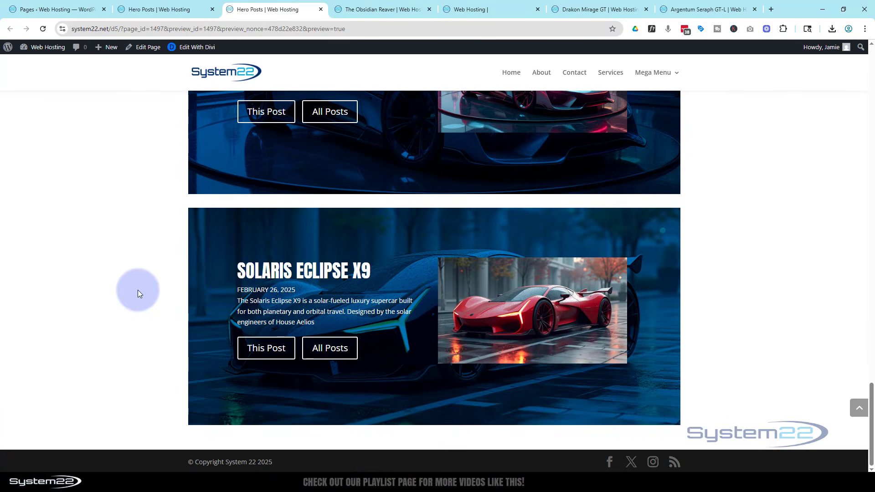
scroll(138, 293, up, 3)
scroll(138, 291, up, 8)
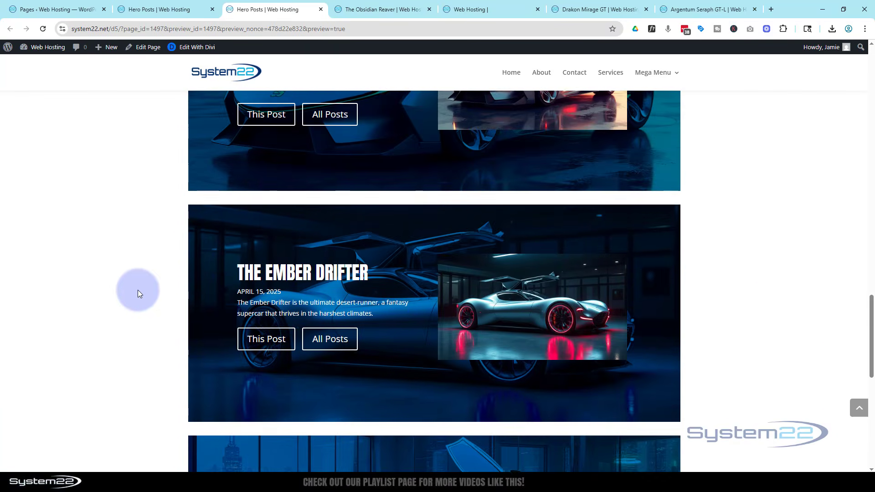
scroll(140, 293, up, 8)
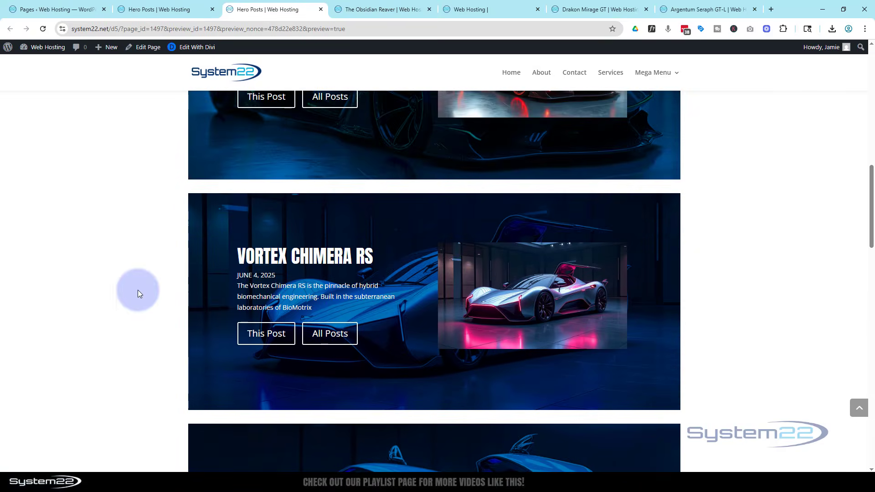
scroll(138, 294, up, 8)
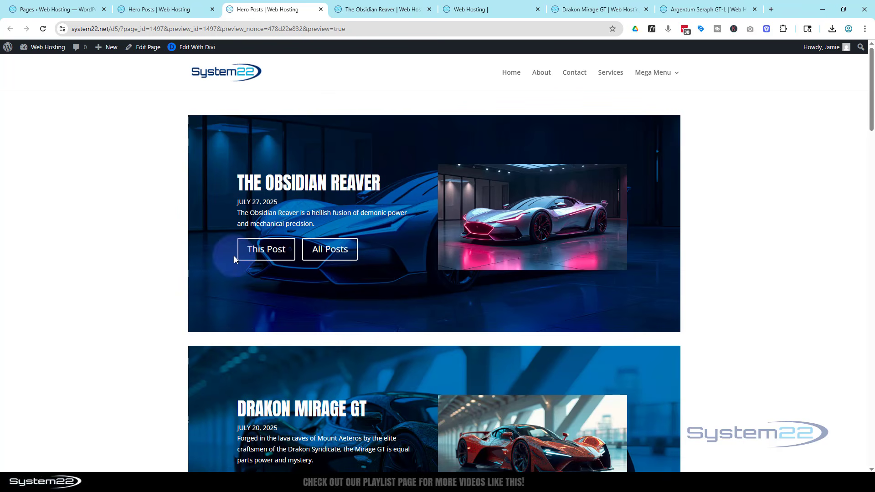
Test the This Post link on The Obsidian Reaver hero, and look through the looped heroes in the Hero Posts builder
click(257, 250)
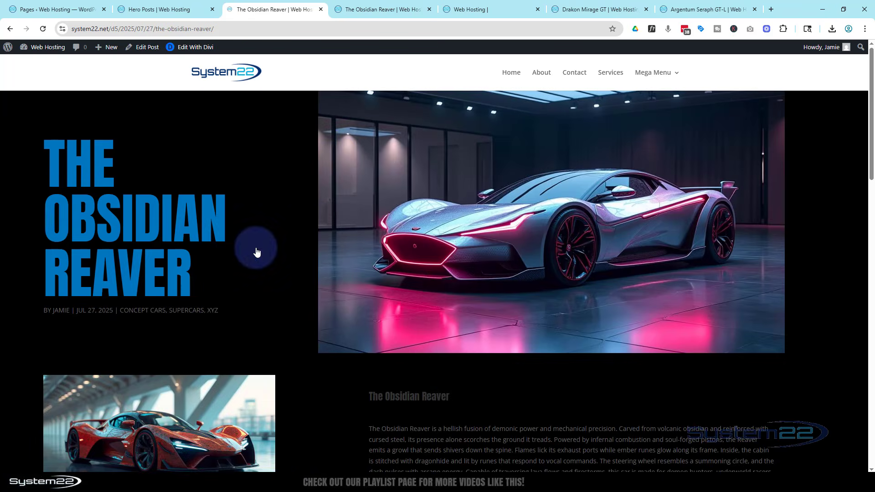
click(161, 10)
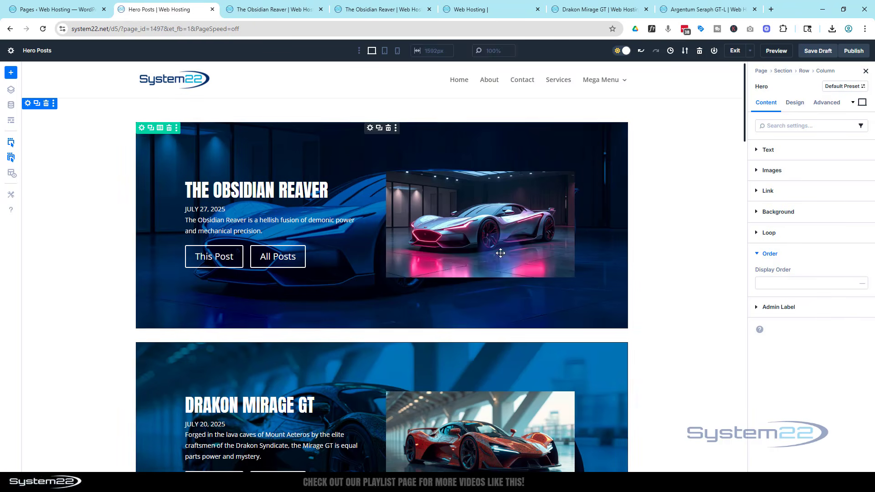
scroll(673, 239, down, 10)
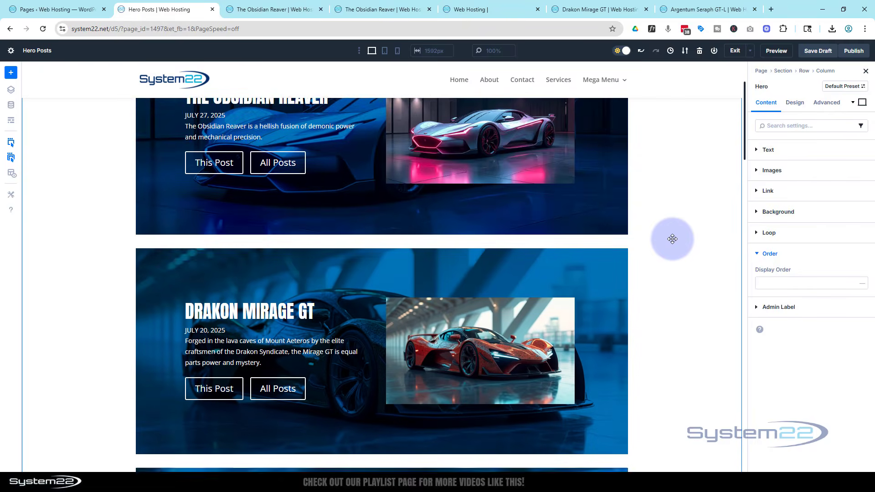
scroll(673, 239, down, 10)
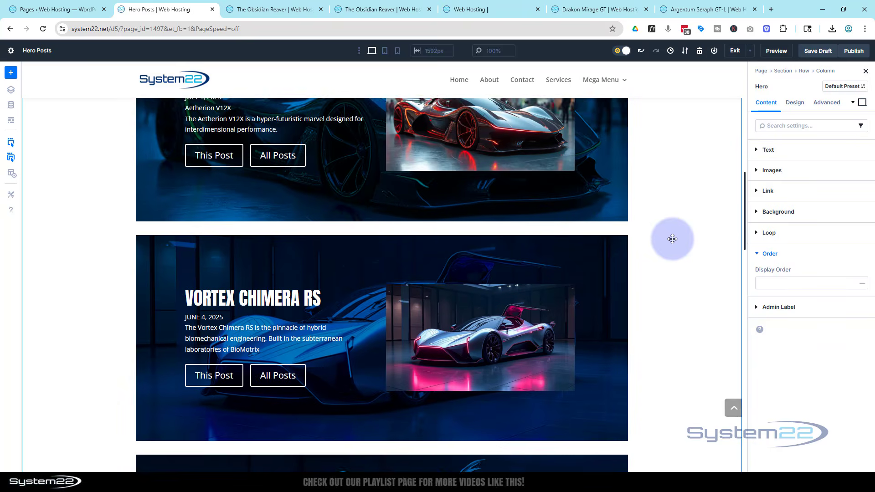
scroll(673, 239, down, 10)
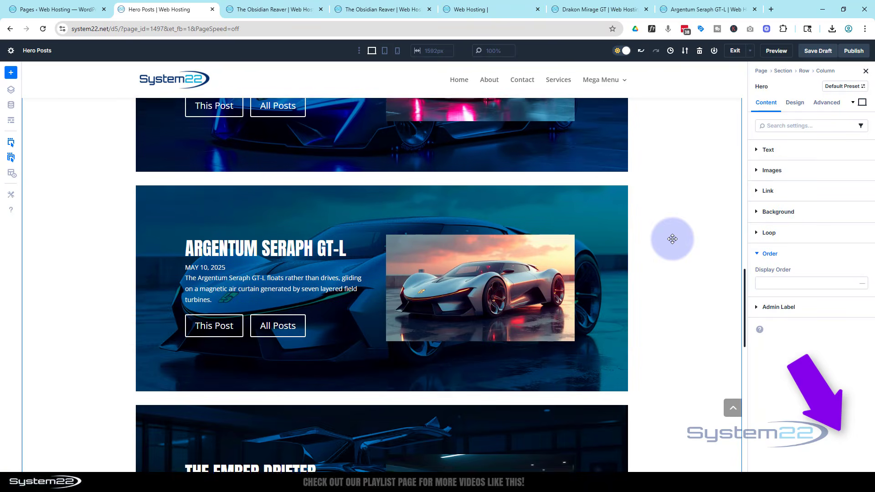
scroll(673, 241, down, 6)
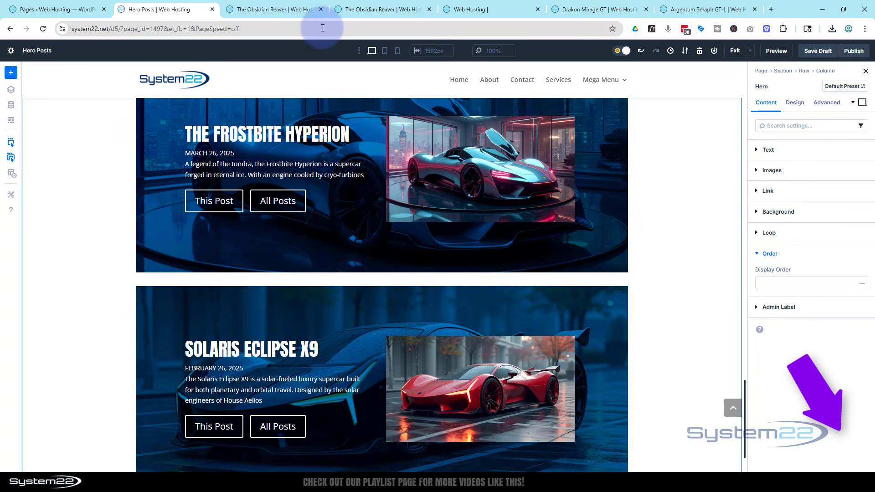
Close the duplicate Obsidian Reaver, Web Hosting, Drakon Mirage GT and Argentum Seraph GT-L browser tabs opened during link testing
click(285, 9)
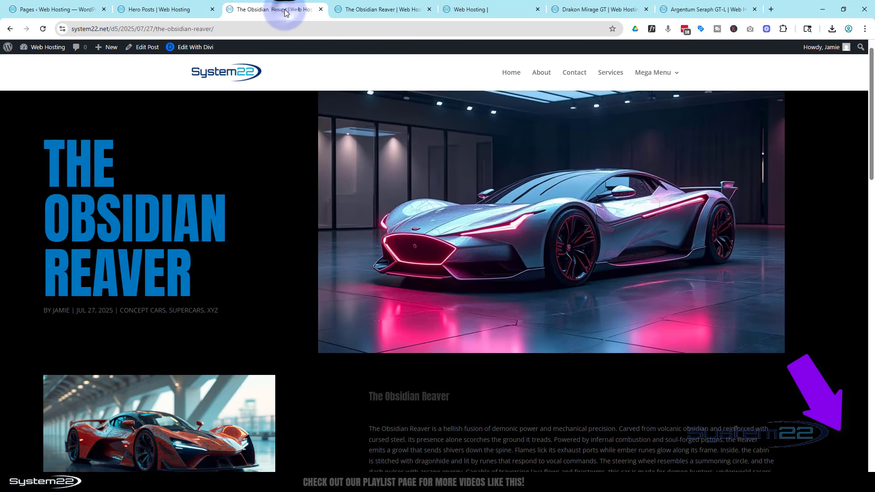
click(428, 10)
click(428, 10)
click(428, 9)
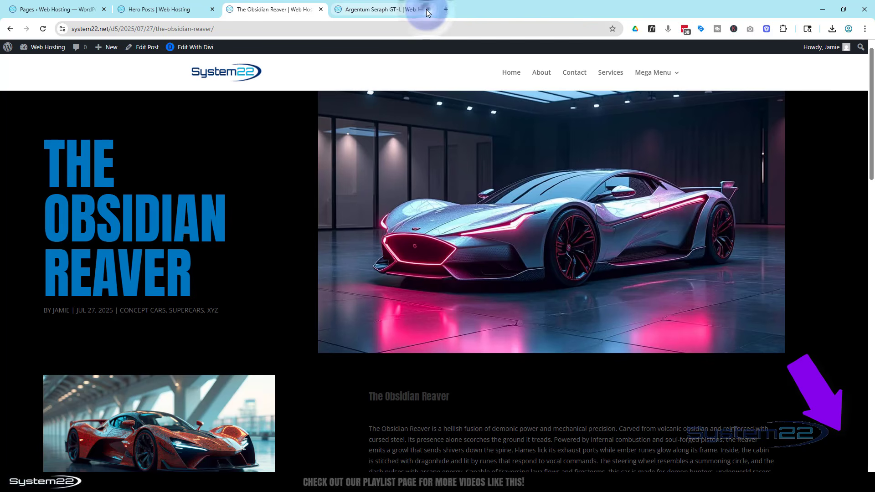
click(427, 10)
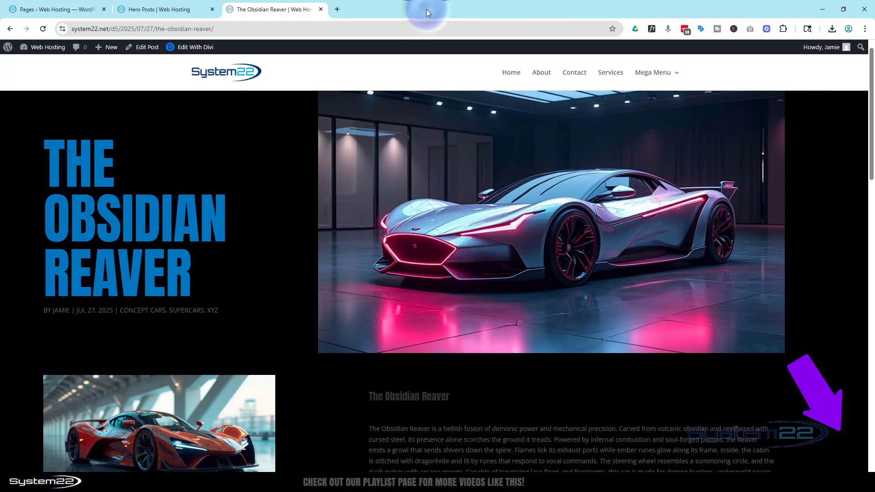
Preview the Hero Posts page again from the builder and look through its looped hero sections to the end
click(173, 13)
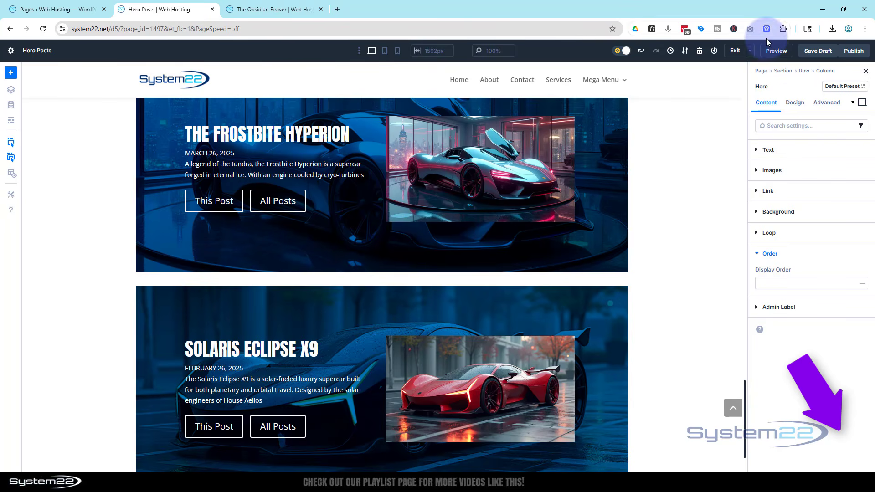
click(775, 52)
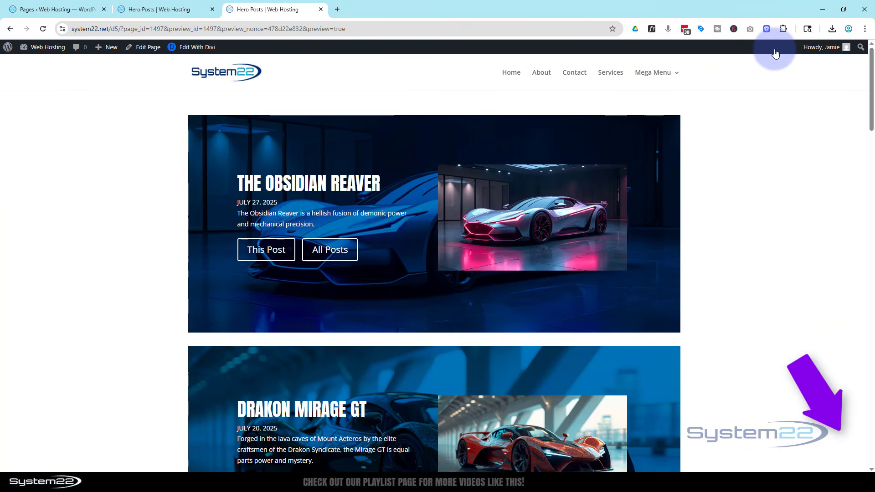
scroll(743, 158, down, 10)
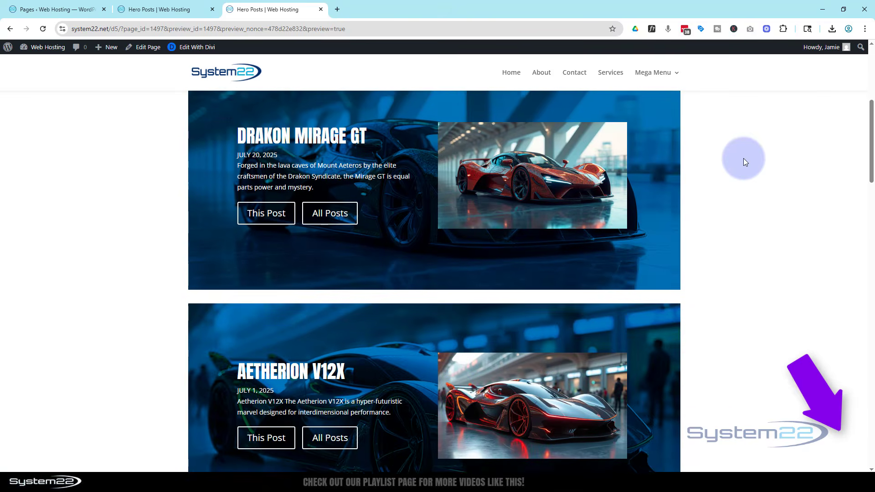
scroll(745, 157, down, 9)
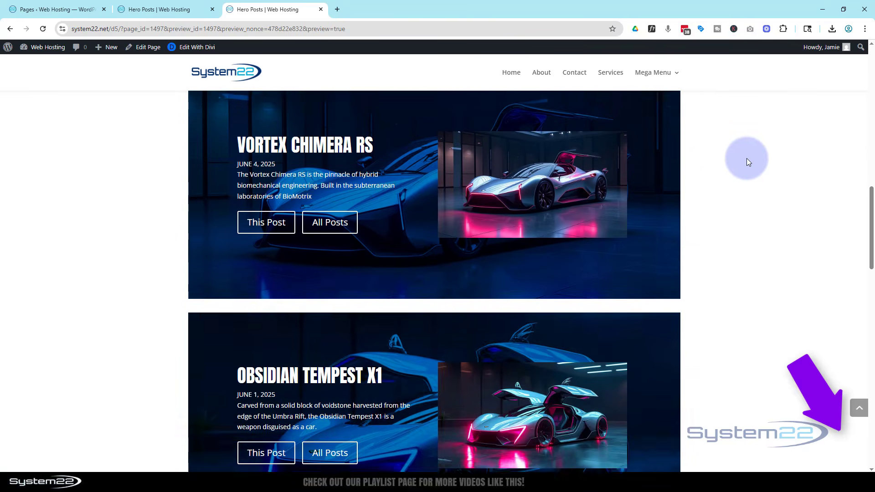
scroll(748, 160, down, 10)
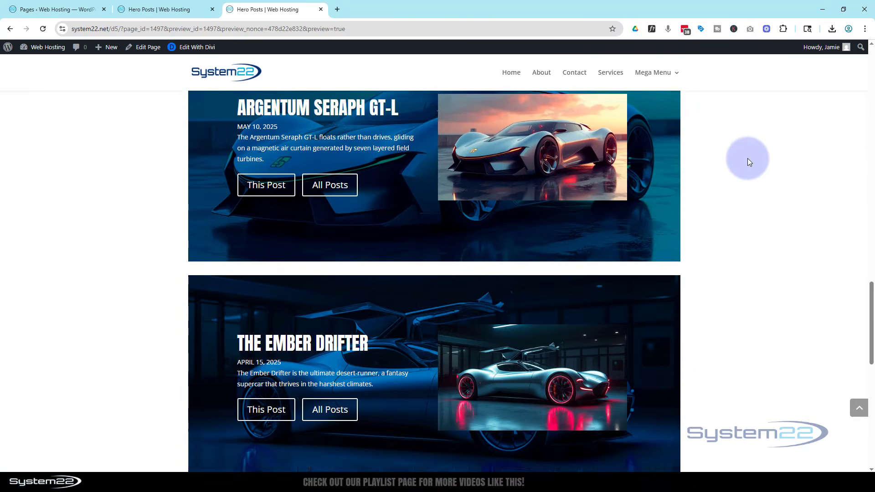
scroll(748, 158, down, 4)
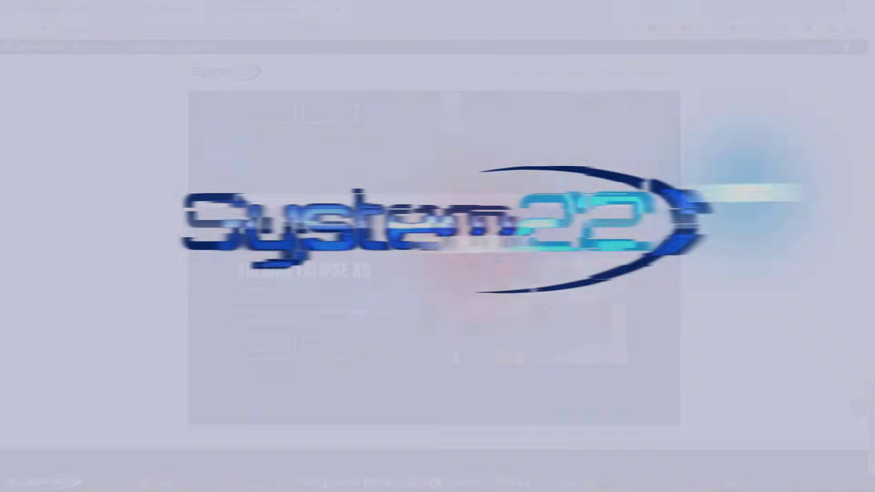